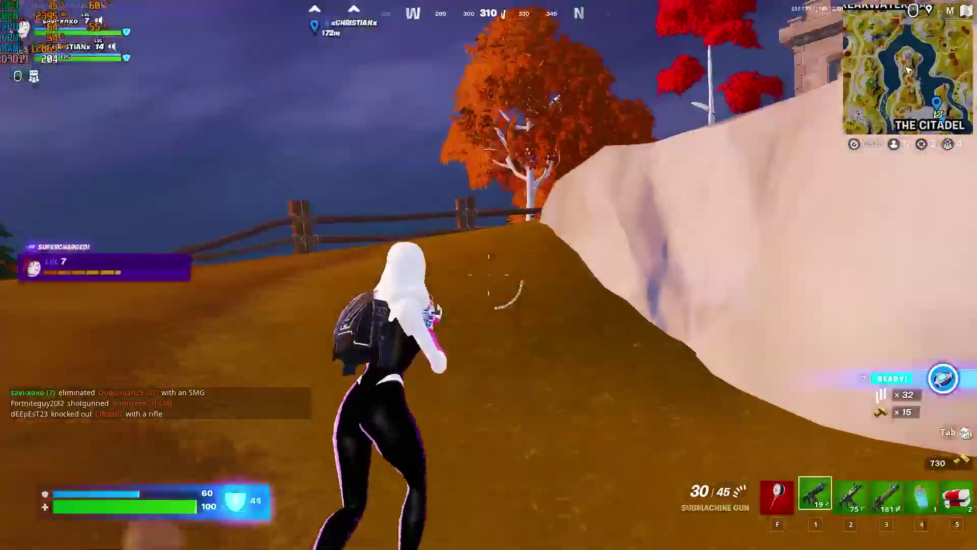
{"action": "key", "text": "1"}
{"action": "key", "text": "r"}
{"action": "key", "text": "w"}
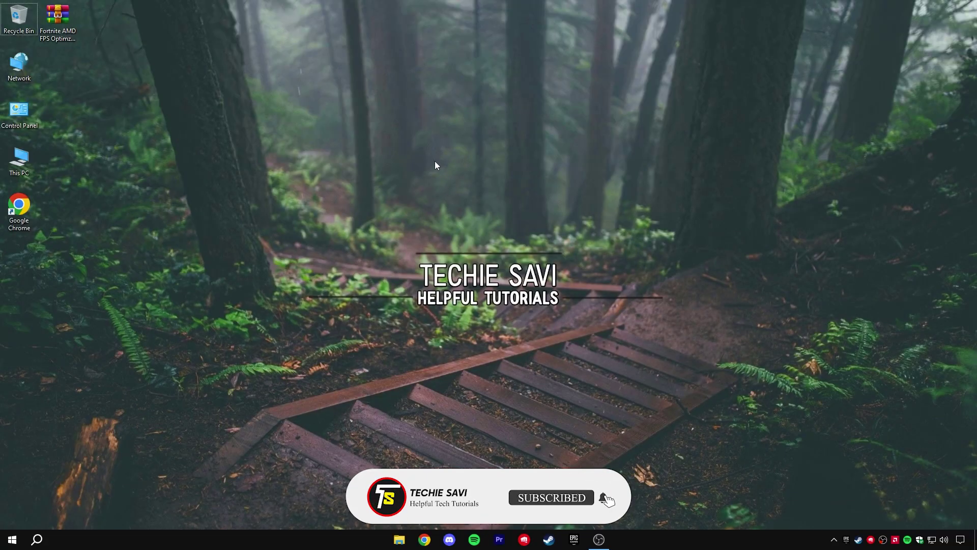
- Open AMD Software: Adrenalin Edition from the desktop and bring up the game profile for Fortnite
{"action": "right_click", "coordinate": [435, 161]}
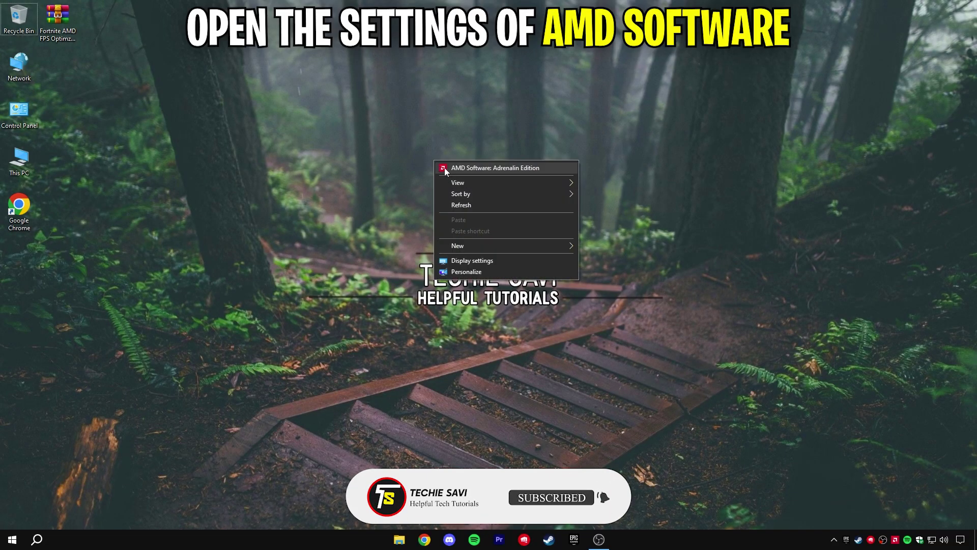
{"action": "left_click", "coordinate": [482, 169]}
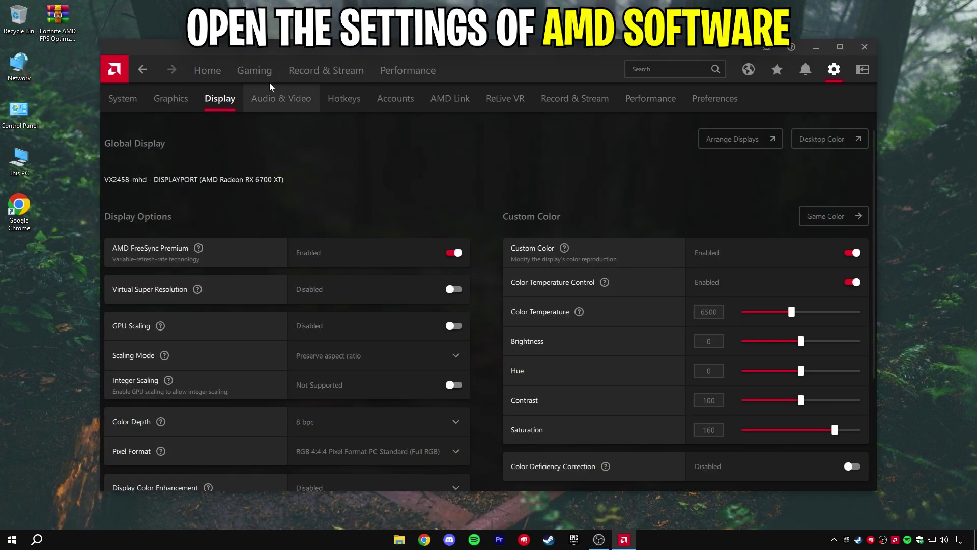
{"action": "left_click", "coordinate": [256, 71]}
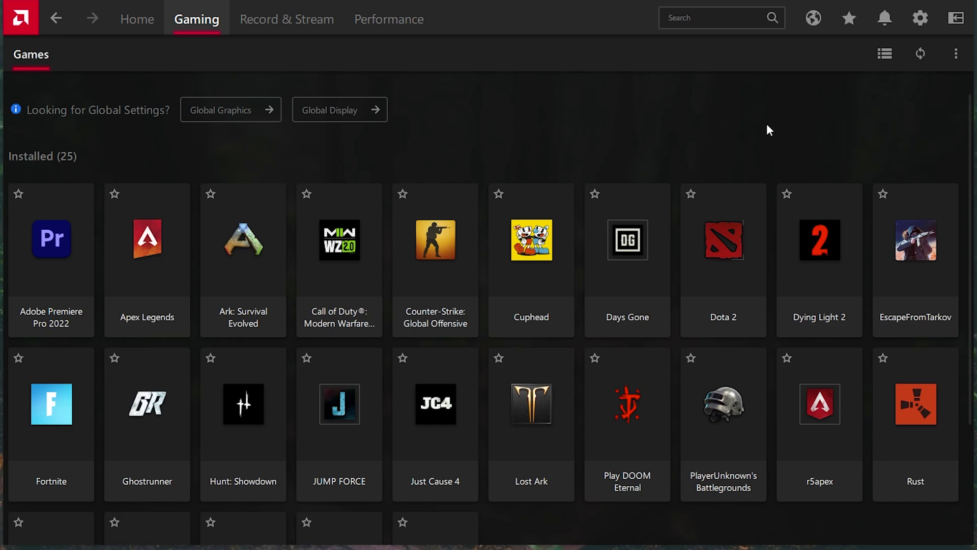
{"action": "scroll", "coordinate": [967, 165], "scroll_direction": "down", "scroll_amount": 2}
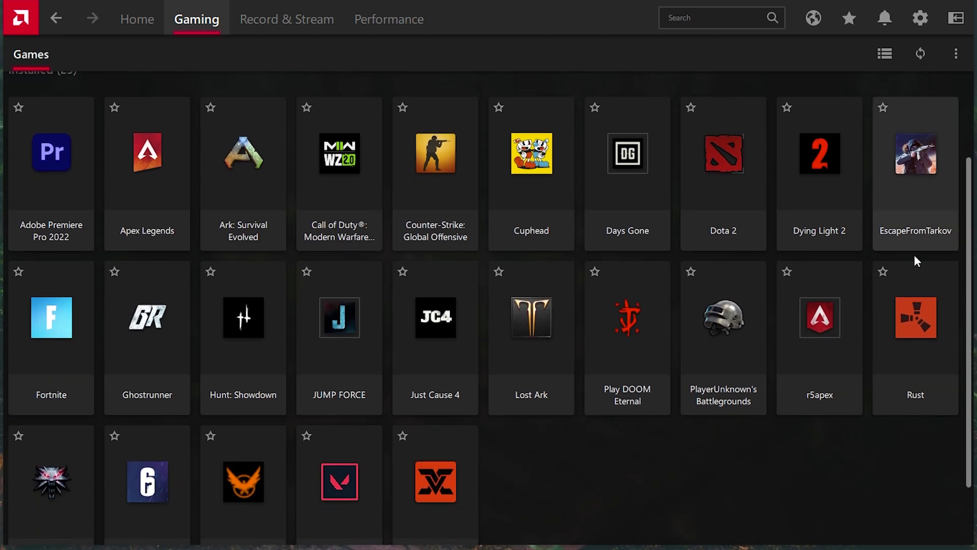
{"action": "left_click", "coordinate": [70, 335]}
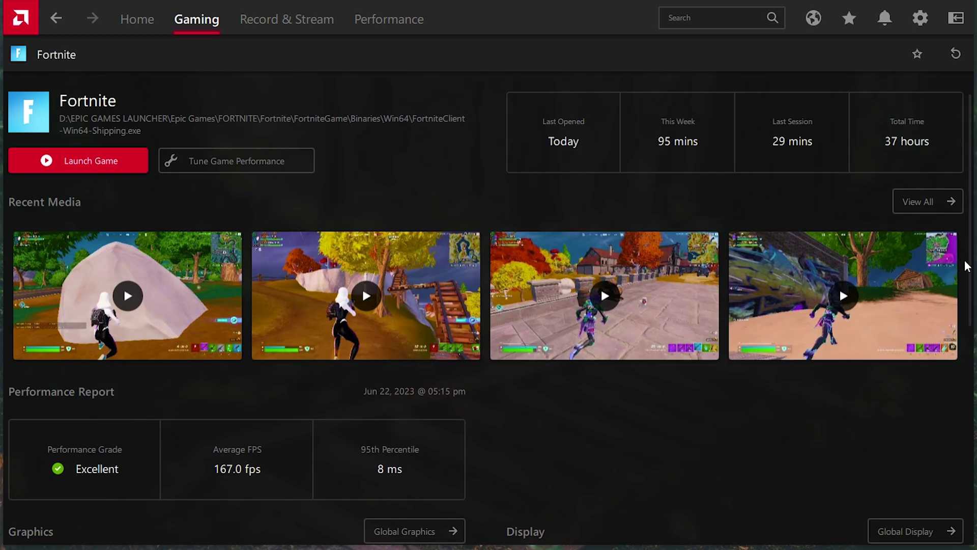
- Apply the eSports graphics profile to Fortnite and make sure Radeon Anti-Lag is enabled
{"action": "scroll", "coordinate": [960, 378], "scroll_direction": "down", "scroll_amount": 5}
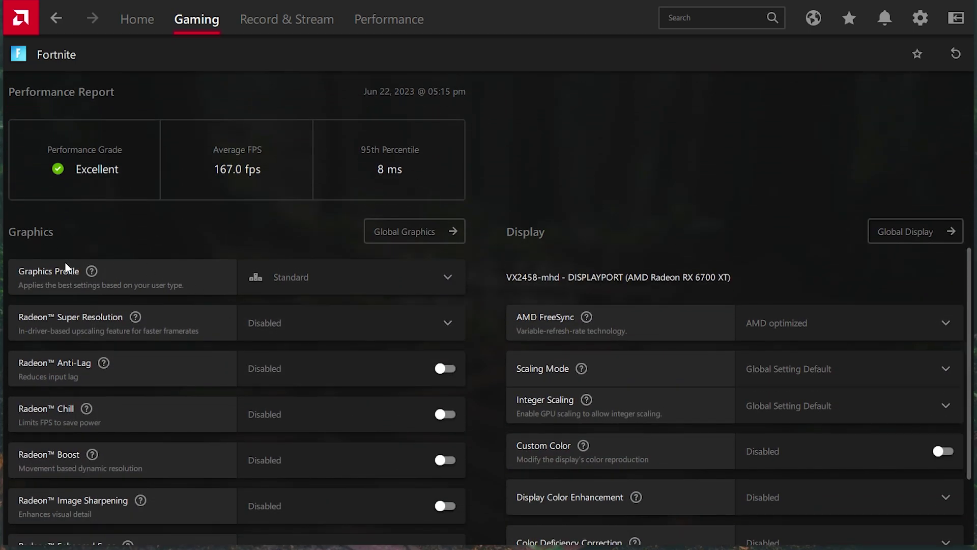
{"action": "left_click", "coordinate": [324, 279]}
{"action": "left_click", "coordinate": [296, 340]}
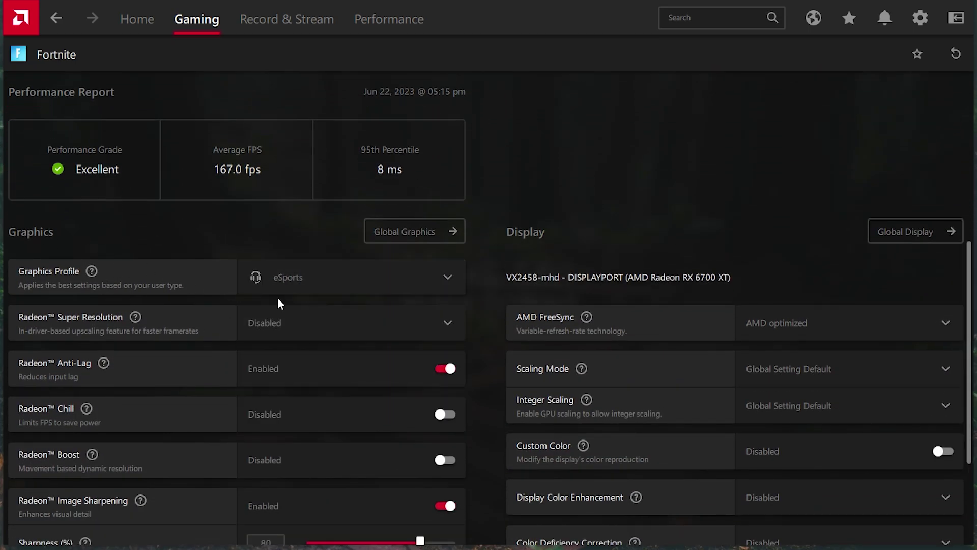
{"action": "left_click", "coordinate": [336, 368]}
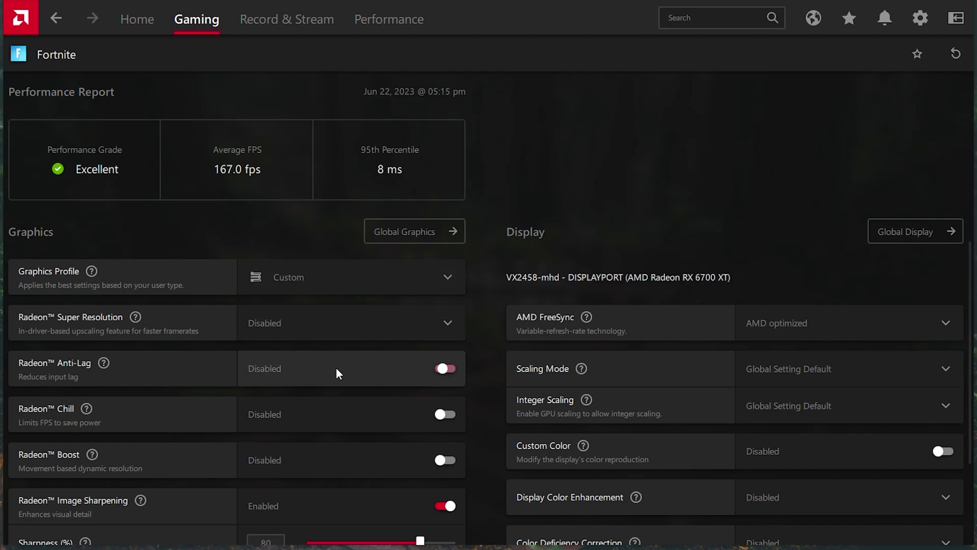
{"action": "left_click", "coordinate": [433, 370]}
- Expand the advanced graphics options and set Anti-Aliasing to Use application settings with the Multisampling method
{"action": "scroll", "coordinate": [434, 376], "scroll_direction": "down", "scroll_amount": 3}
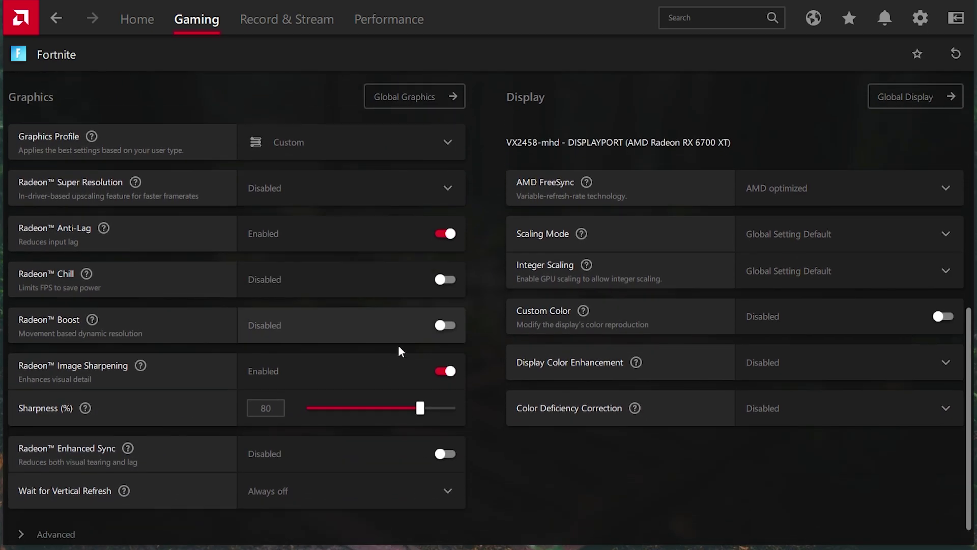
{"action": "scroll", "coordinate": [332, 375], "scroll_direction": "up", "scroll_amount": 1}
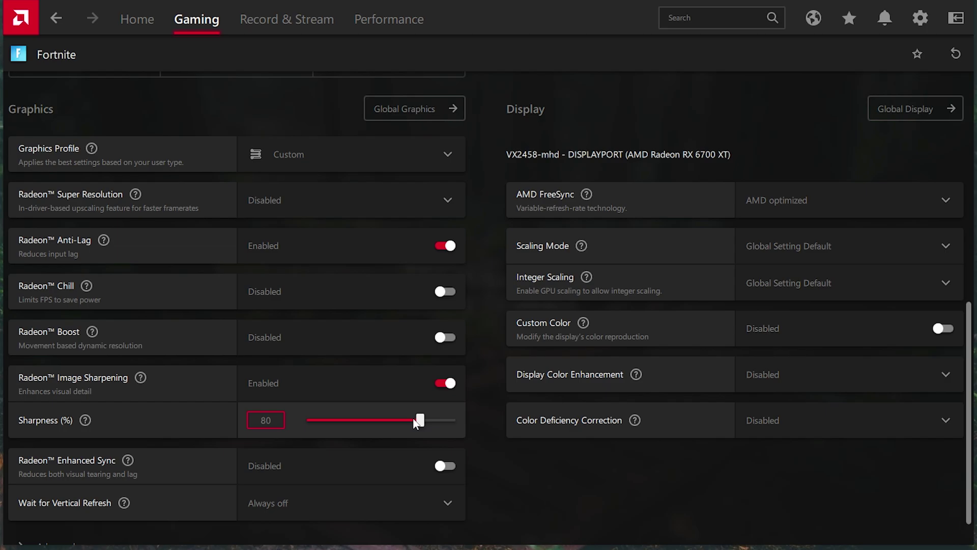
{"action": "scroll", "coordinate": [282, 427], "scroll_direction": "down", "scroll_amount": 1}
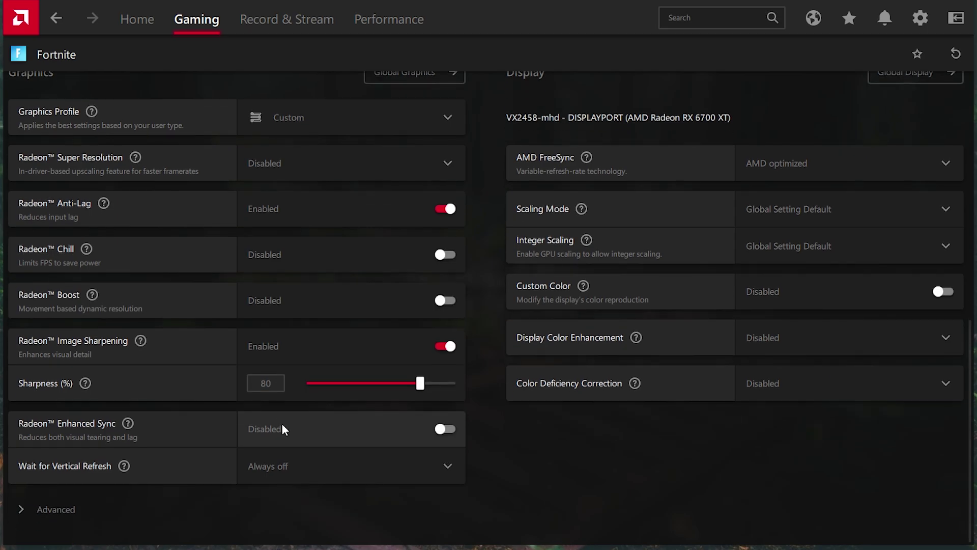
{"action": "scroll", "coordinate": [306, 410], "scroll_direction": "down", "scroll_amount": 8}
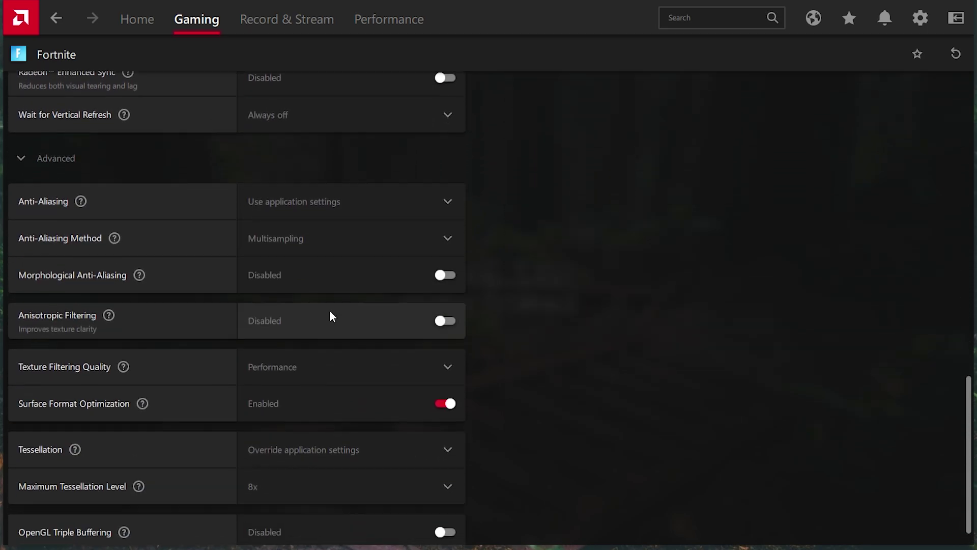
{"action": "left_click", "coordinate": [370, 176]}
{"action": "left_click", "coordinate": [365, 209]}
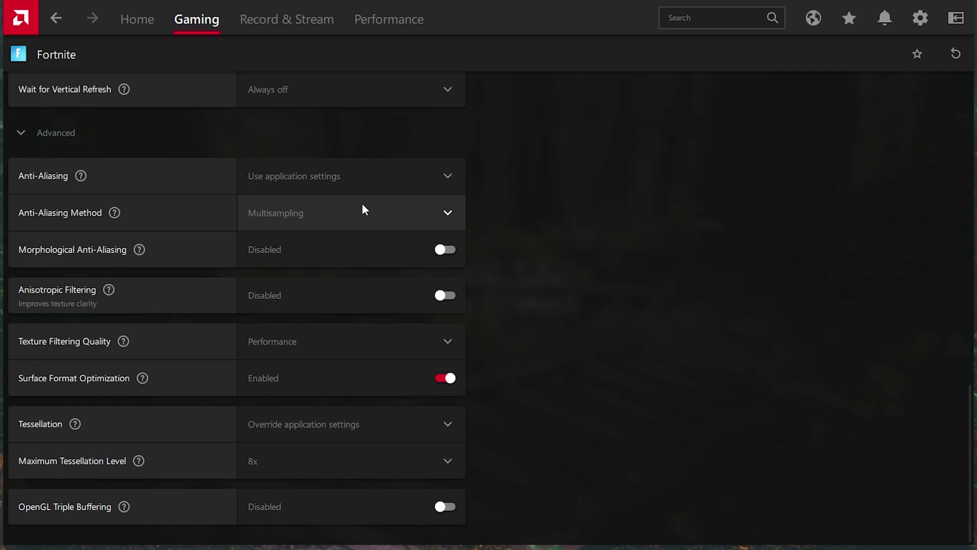
{"action": "left_click", "coordinate": [325, 219]}
{"action": "left_click", "coordinate": [320, 252]}
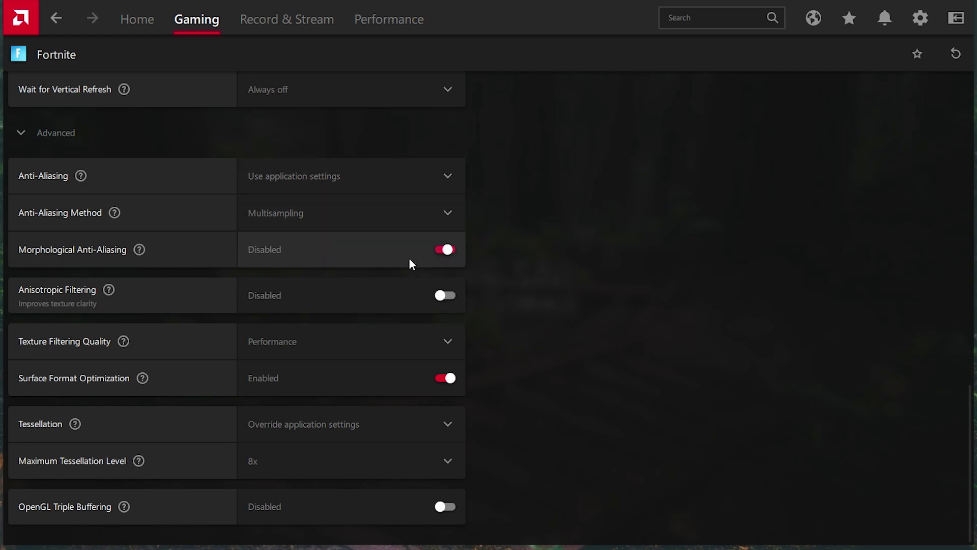
- Make sure Morphological Anti-Aliasing and Anisotropic Filtering are both disabled
{"action": "left_click", "coordinate": [445, 249]}
{"action": "left_click", "coordinate": [446, 296]}
{"action": "left_click", "coordinate": [446, 298]}
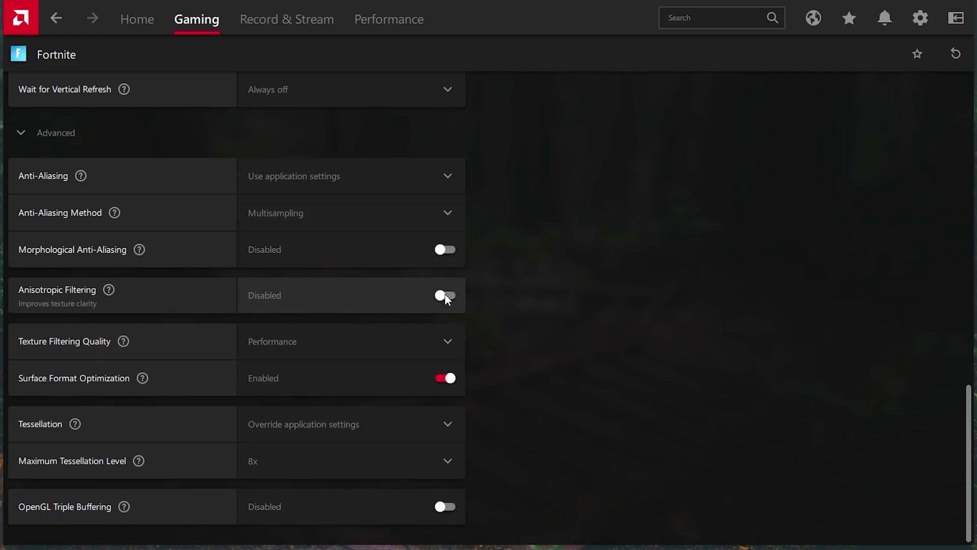
- Set Texture Filtering Quality to Performance and Tessellation to Override application settings with a maximum level of 8x
{"action": "left_click", "coordinate": [369, 347]}
{"action": "left_click", "coordinate": [329, 432]}
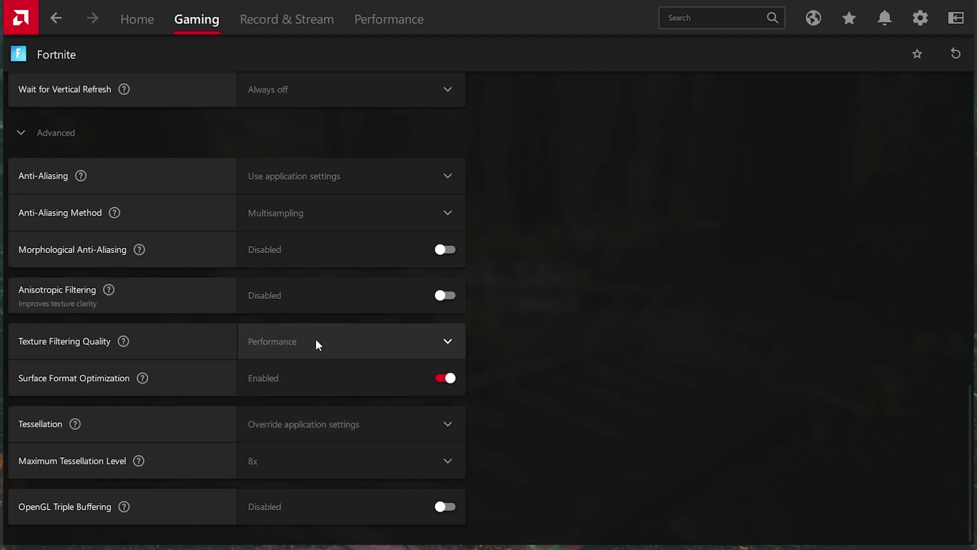
{"action": "left_click", "coordinate": [316, 423]}
{"action": "left_click", "coordinate": [305, 521]}
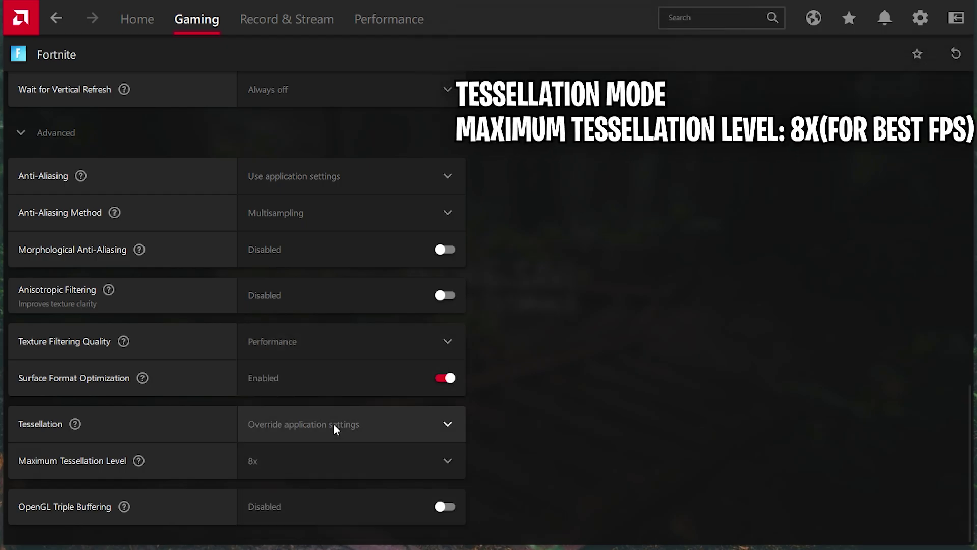
{"action": "left_click", "coordinate": [268, 462]}
{"action": "left_click", "coordinate": [283, 432]}
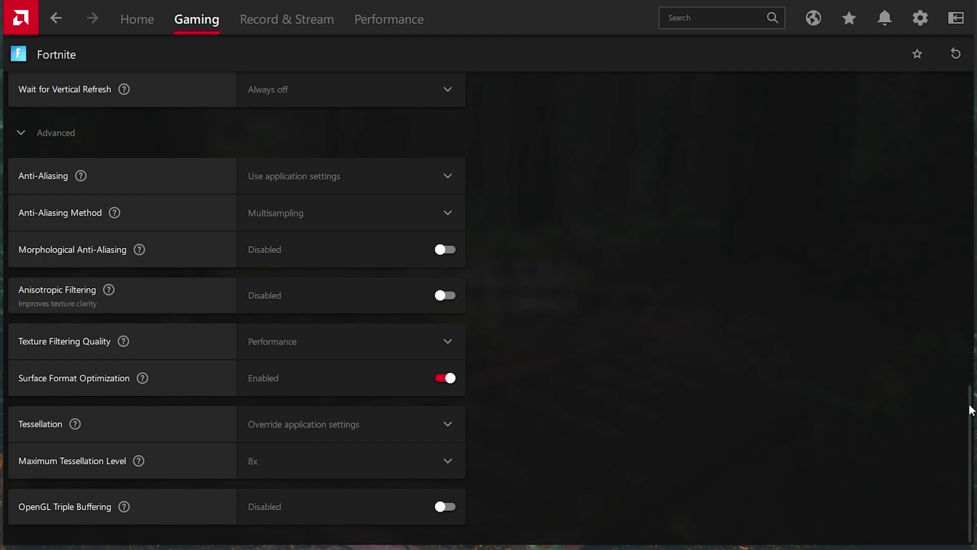
- Enable Custom Color for Fortnite's display settings and set the saturation to 160
{"action": "left_click_drag", "start_coordinate": [970, 410], "coordinate": [934, 291]}
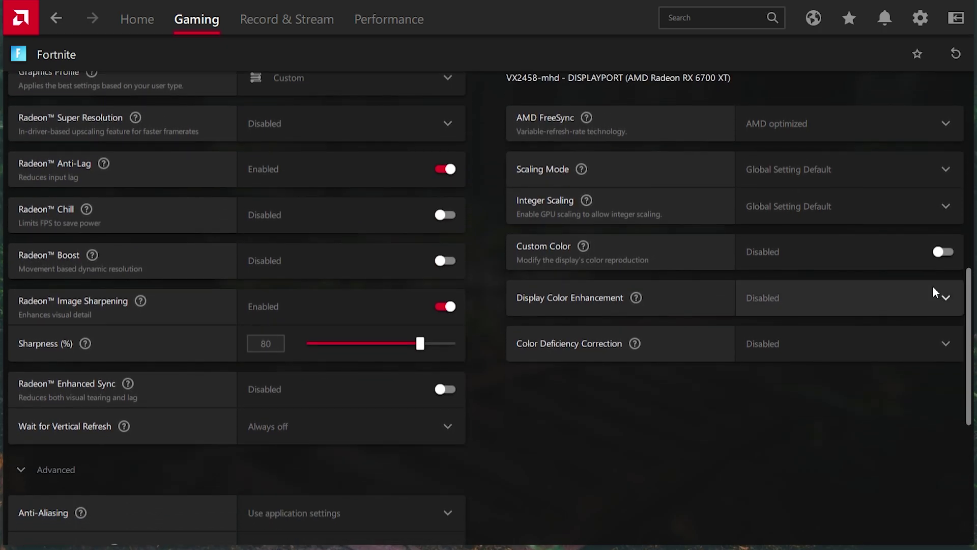
{"action": "left_click", "coordinate": [801, 258]}
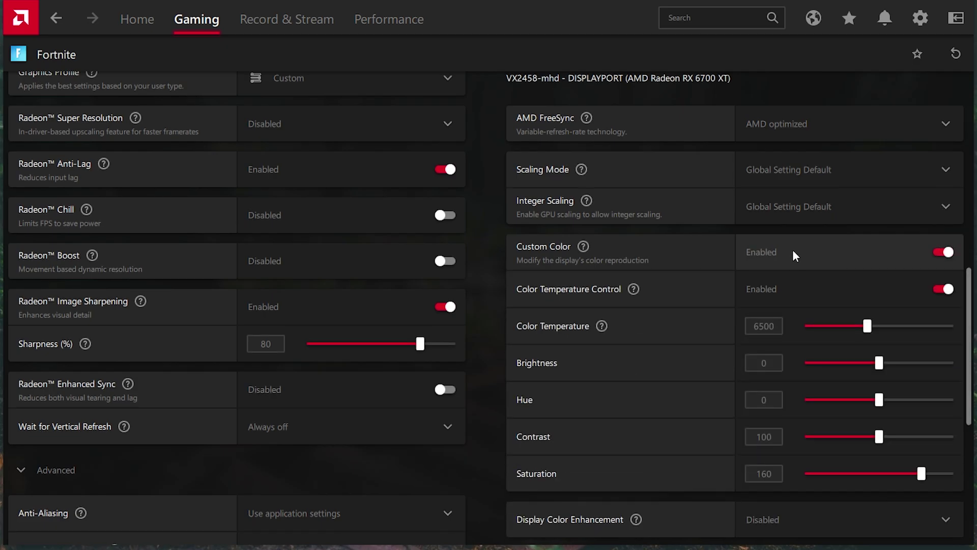
{"action": "left_click", "coordinate": [780, 475]}
{"action": "type", "text": "1"}
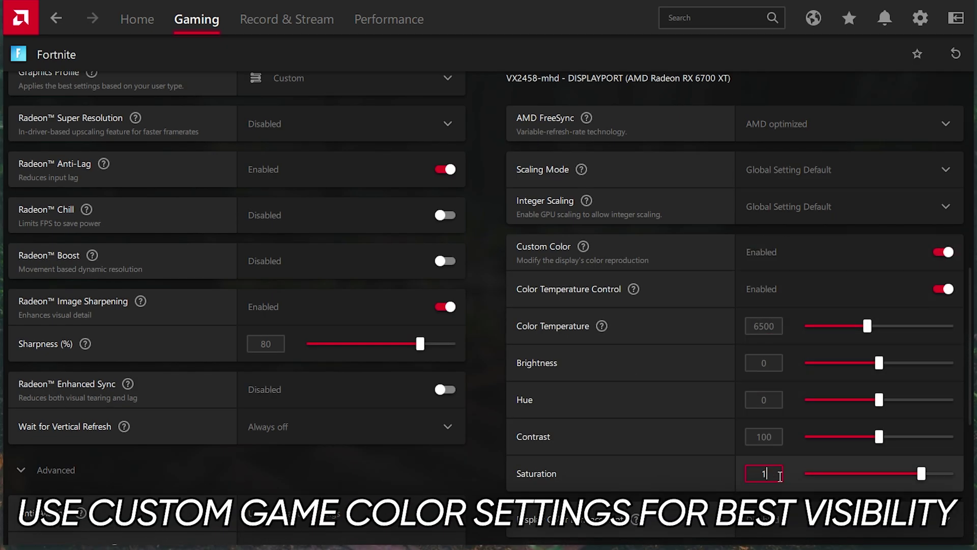
{"action": "type", "text": "6"}
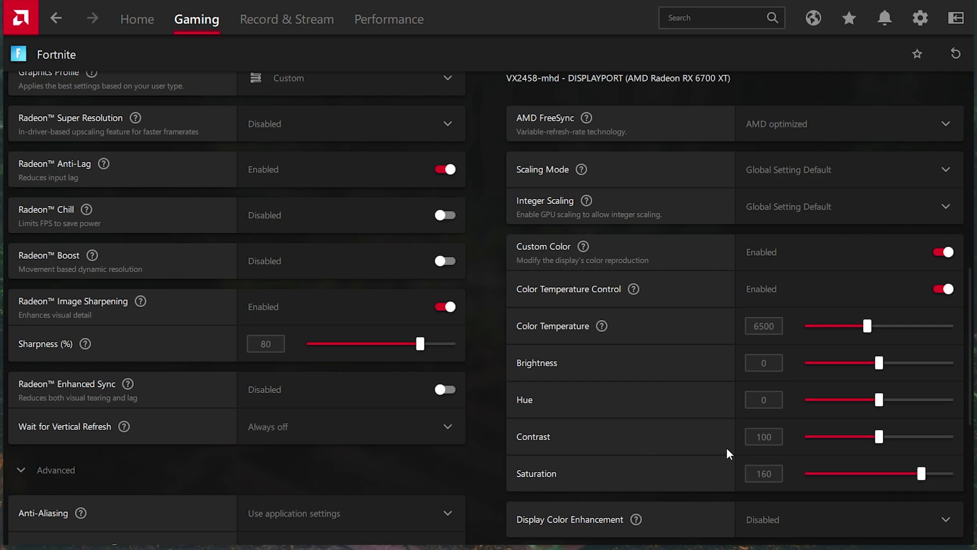
- Set Display Color Enhancement and Color Deficiency Correction to Disabled in Fortnite's display settings
{"action": "scroll", "coordinate": [794, 484], "scroll_direction": "down", "scroll_amount": 1}
{"action": "left_click", "coordinate": [819, 473]}
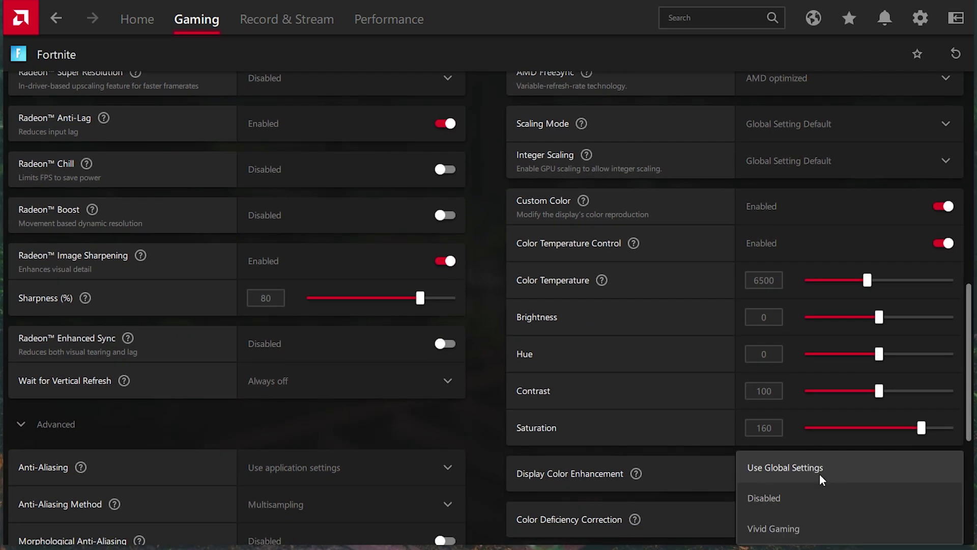
{"action": "left_click", "coordinate": [795, 496]}
{"action": "scroll", "coordinate": [814, 483], "scroll_direction": "down", "scroll_amount": 5}
{"action": "scroll", "coordinate": [814, 458], "scroll_direction": "down", "scroll_amount": 1}
{"action": "left_click", "coordinate": [792, 224]}
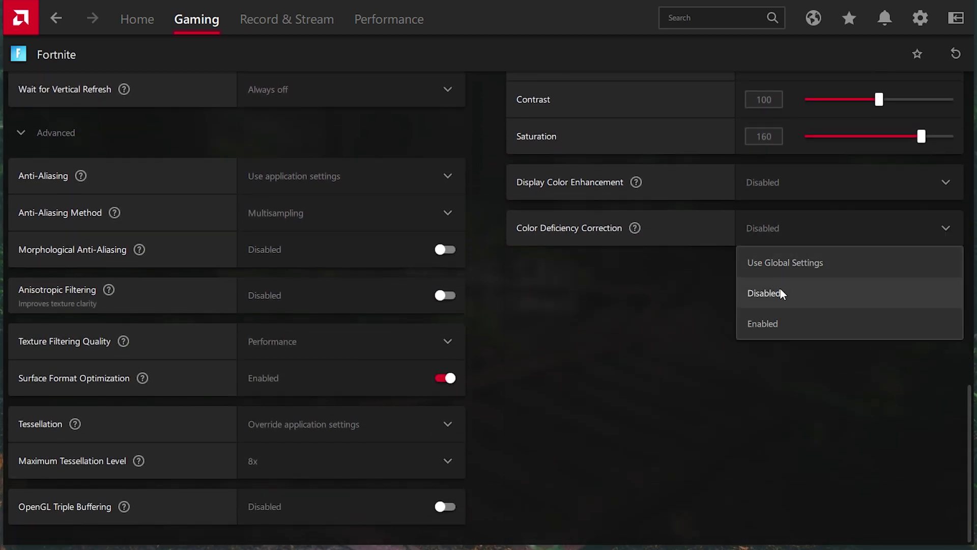
{"action": "left_click", "coordinate": [789, 291]}
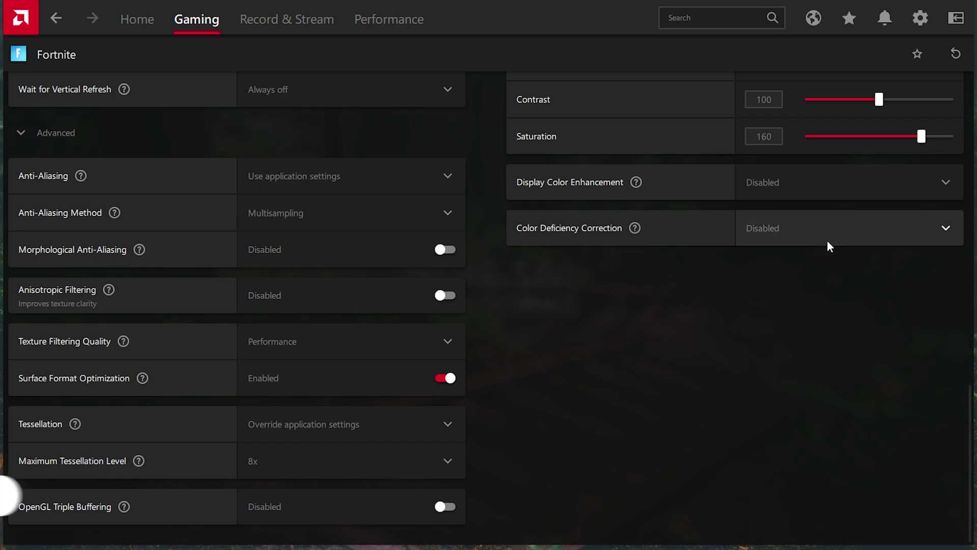
- In the global Display settings, set Display Color Enhancement to Disabled and make sure Color Deficiency Correction is off
{"action": "left_click", "coordinate": [926, 21]}
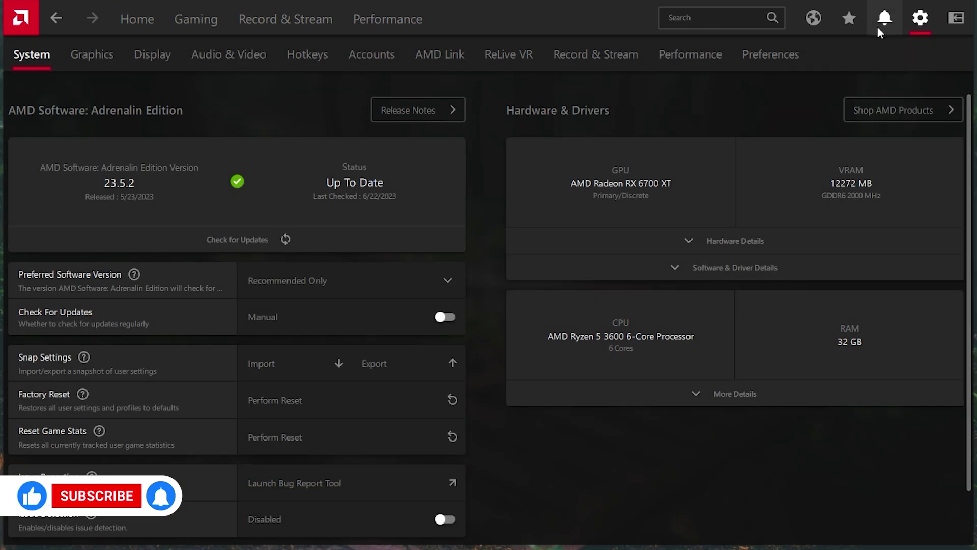
{"action": "left_click", "coordinate": [93, 53]}
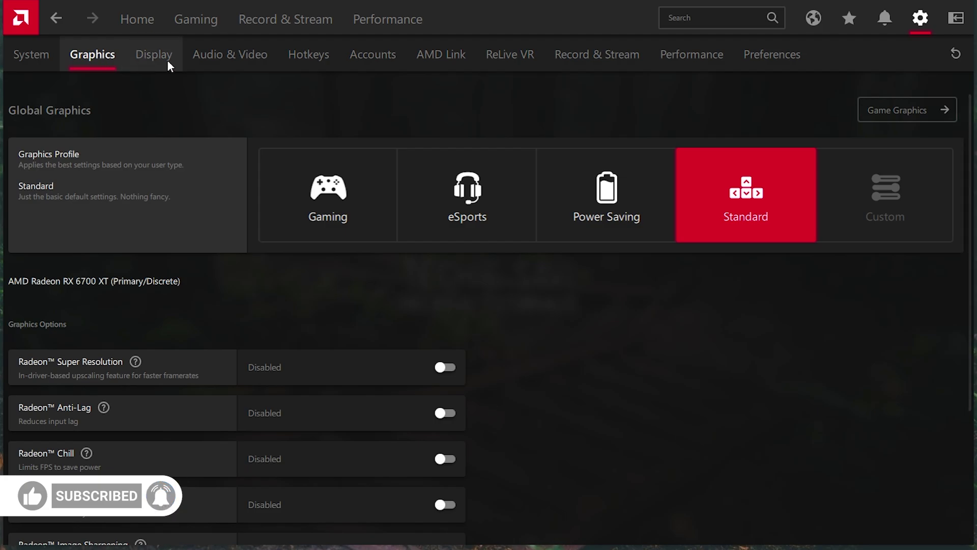
{"action": "left_click", "coordinate": [168, 66]}
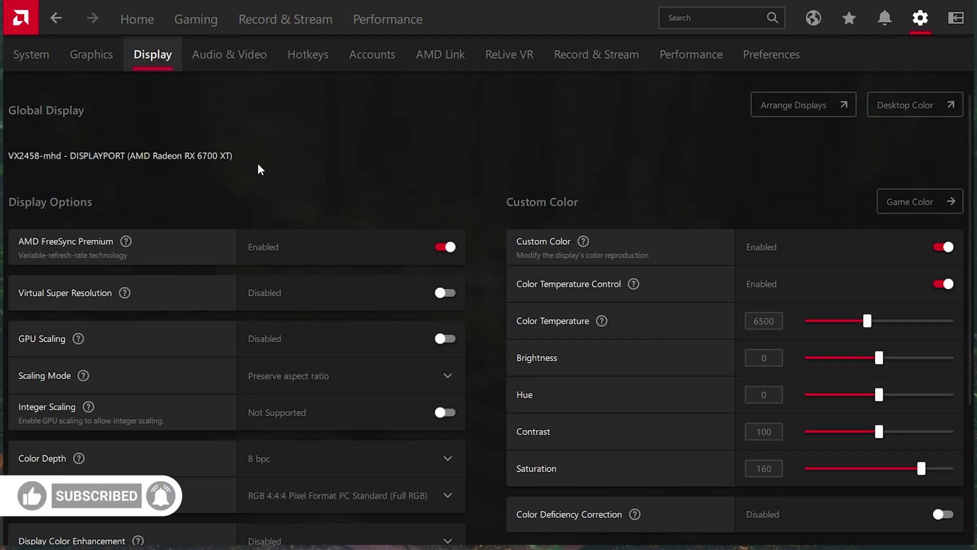
{"action": "scroll", "coordinate": [275, 169], "scroll_direction": "down", "scroll_amount": 1}
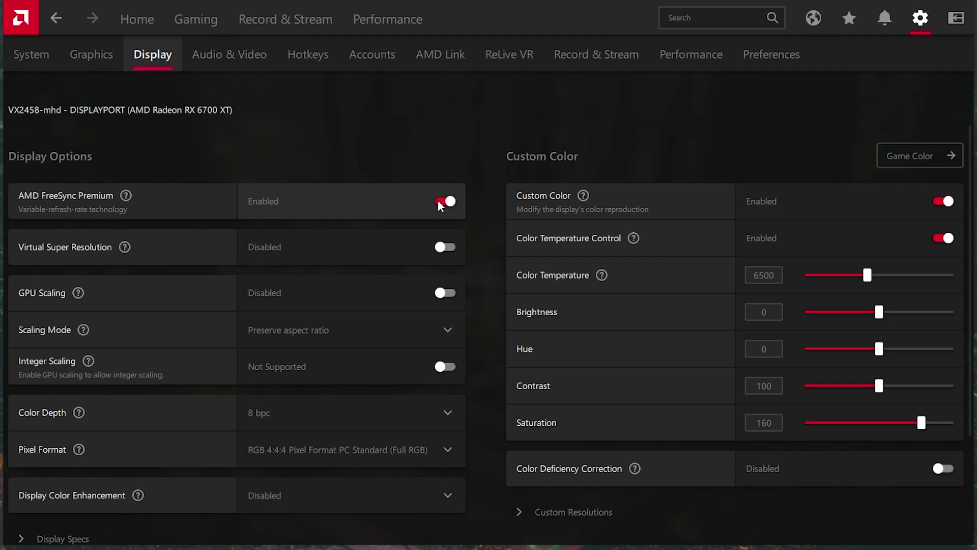
{"action": "scroll", "coordinate": [438, 193], "scroll_direction": "down", "scroll_amount": 1}
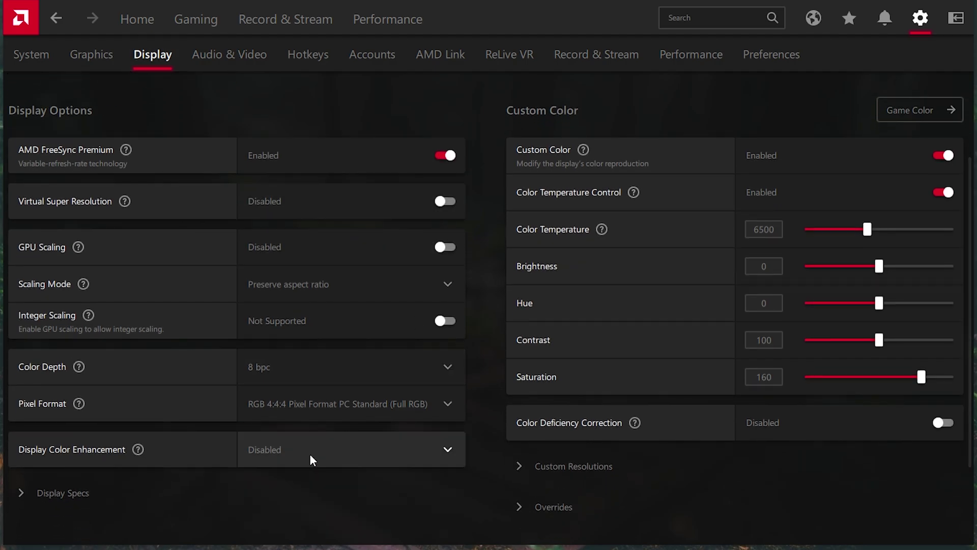
{"action": "left_click", "coordinate": [309, 454]}
{"action": "left_click", "coordinate": [282, 483]}
{"action": "left_click", "coordinate": [941, 423]}
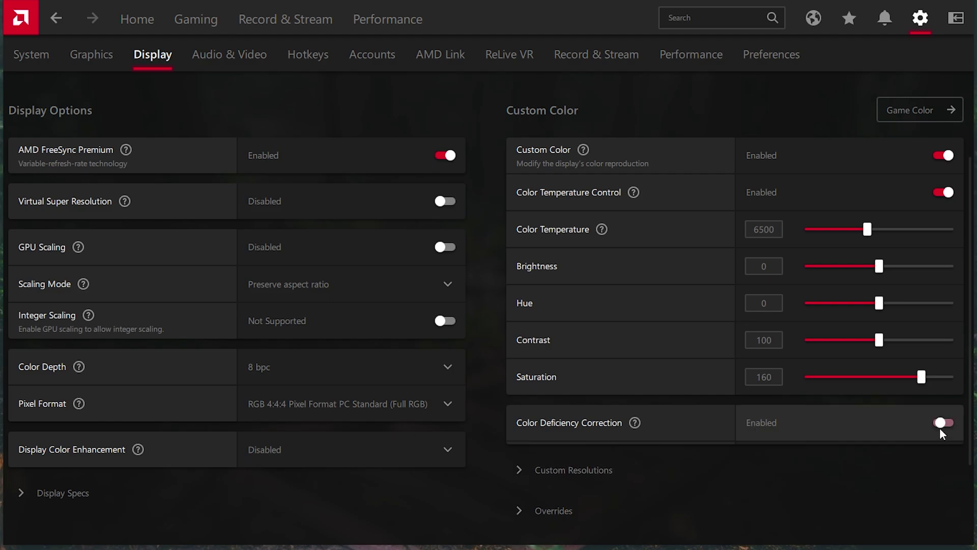
{"action": "left_click", "coordinate": [943, 423]}
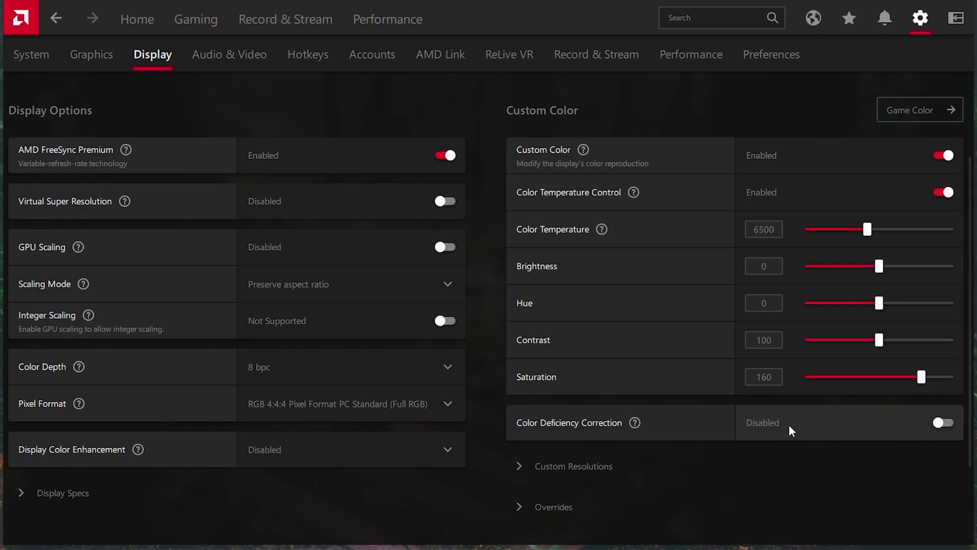
- Turn off the Use Hotkeys option in the global Hotkeys settings
{"action": "left_click", "coordinate": [286, 53]}
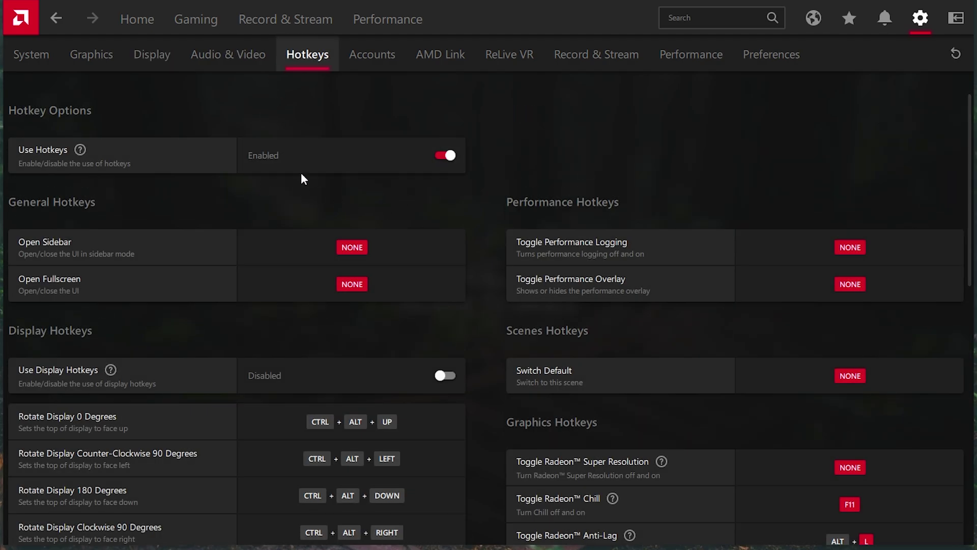
{"action": "left_click", "coordinate": [414, 154]}
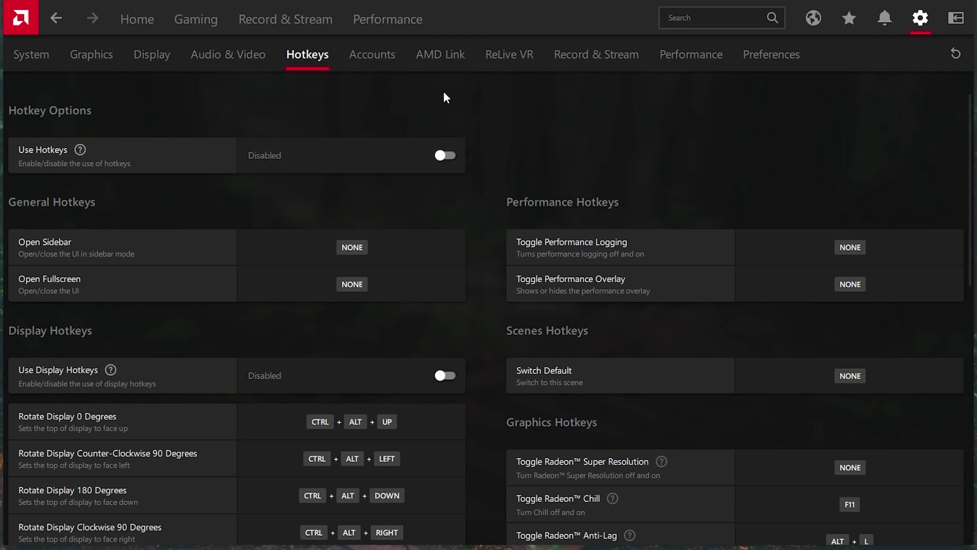
- Disable Record Desktop and Instant Replay in the global Record & Stream settings
{"action": "left_click", "coordinate": [443, 55]}
{"action": "left_click", "coordinate": [507, 56]}
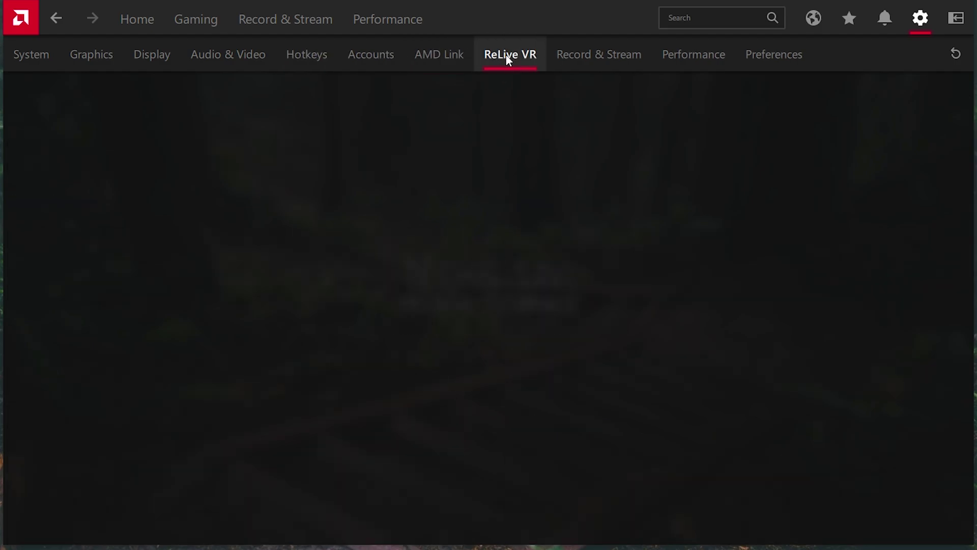
{"action": "left_click", "coordinate": [586, 65]}
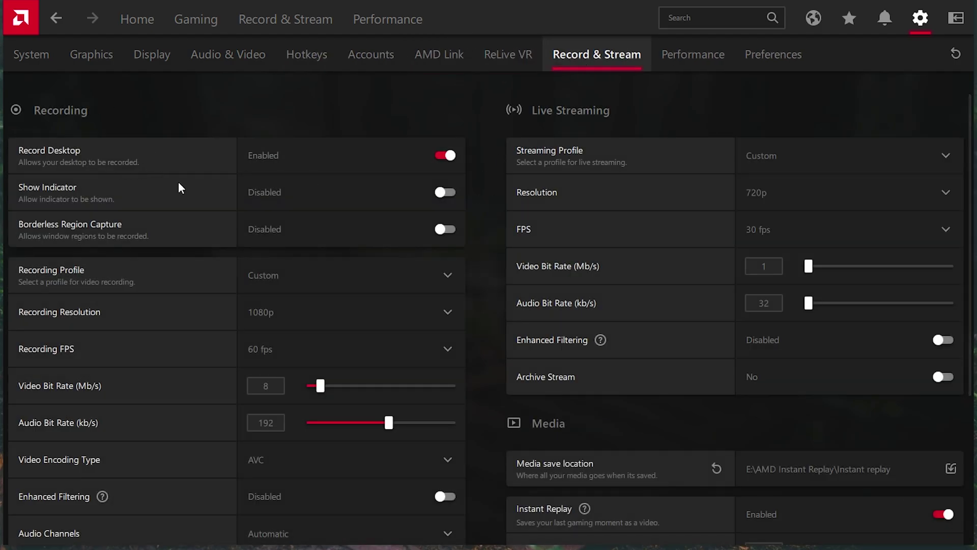
{"action": "left_click", "coordinate": [434, 156]}
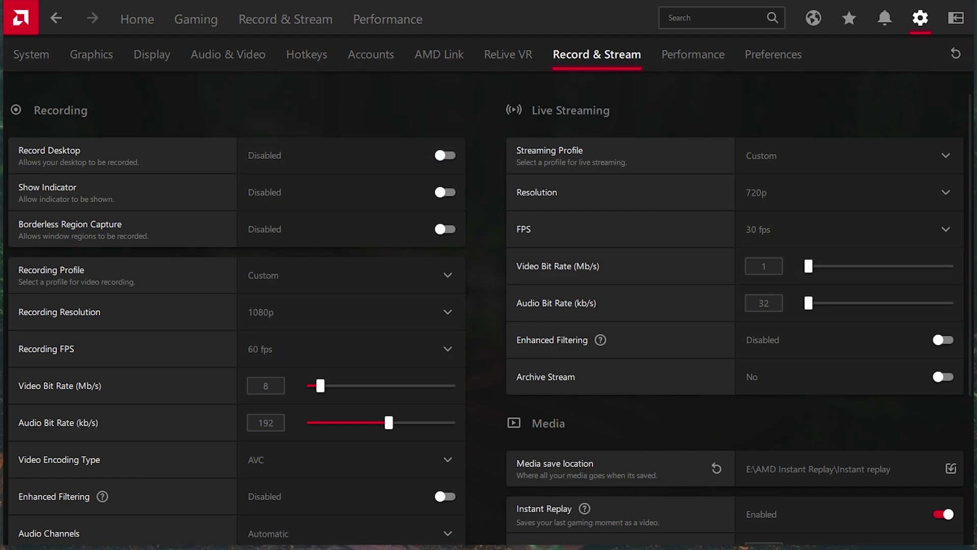
{"action": "scroll", "coordinate": [738, 305], "scroll_direction": "down", "scroll_amount": 4}
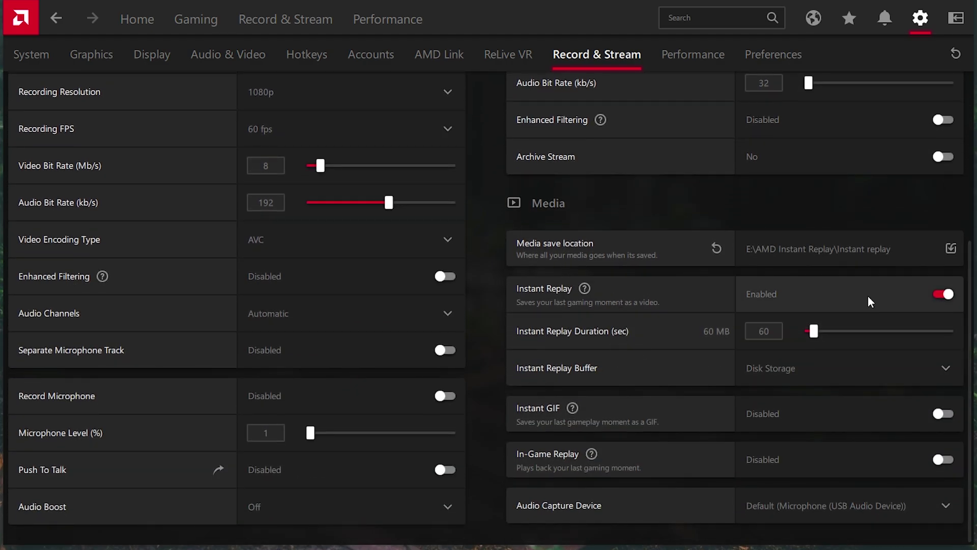
{"action": "left_click", "coordinate": [869, 295]}
{"action": "scroll", "coordinate": [726, 292], "scroll_direction": "up", "scroll_amount": 4}
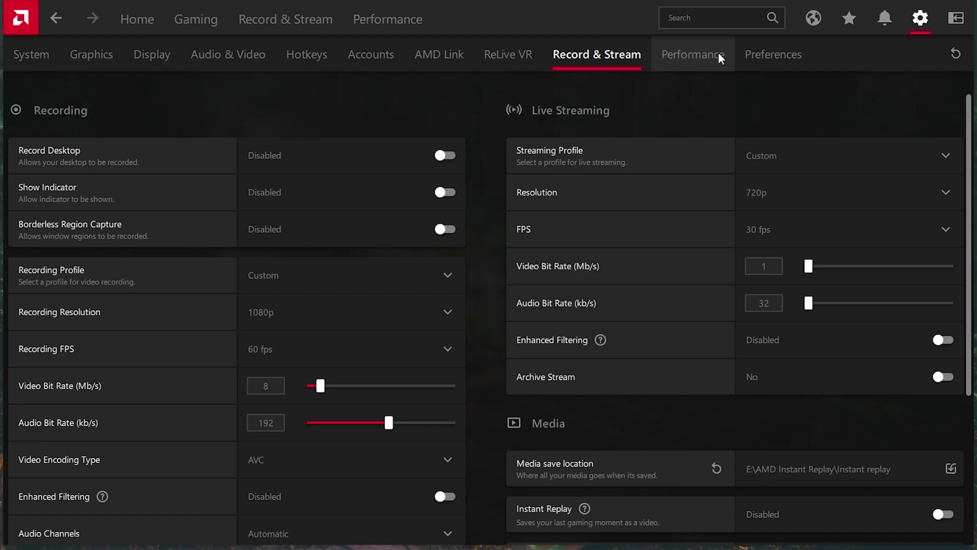
- In the general Preferences, disable In-Game Overlay, Web Browser, Advertisements, Toast Notifications, Always On Top, and Animation & Effects
{"action": "left_click", "coordinate": [719, 52]}
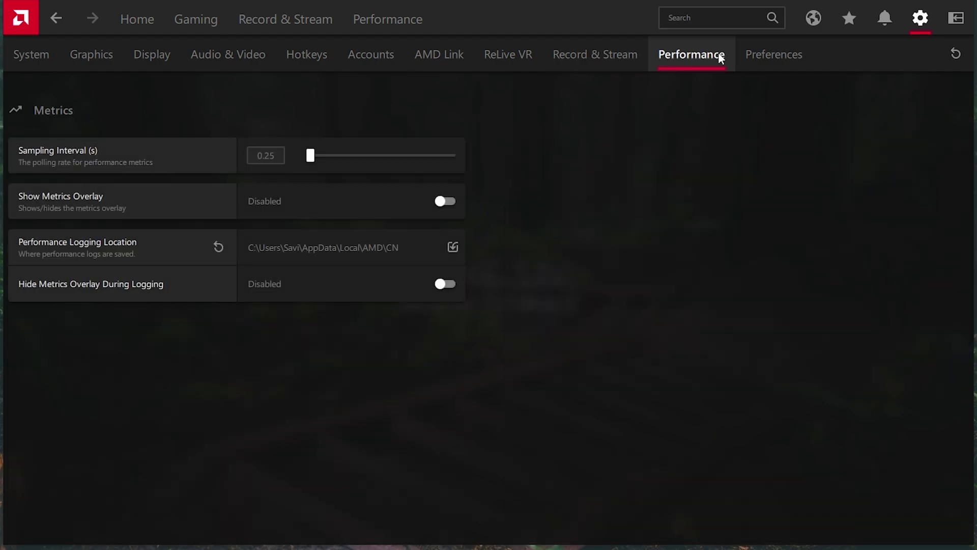
{"action": "left_click", "coordinate": [772, 56]}
{"action": "scroll", "coordinate": [225, 308], "scroll_direction": "down", "scroll_amount": 1}
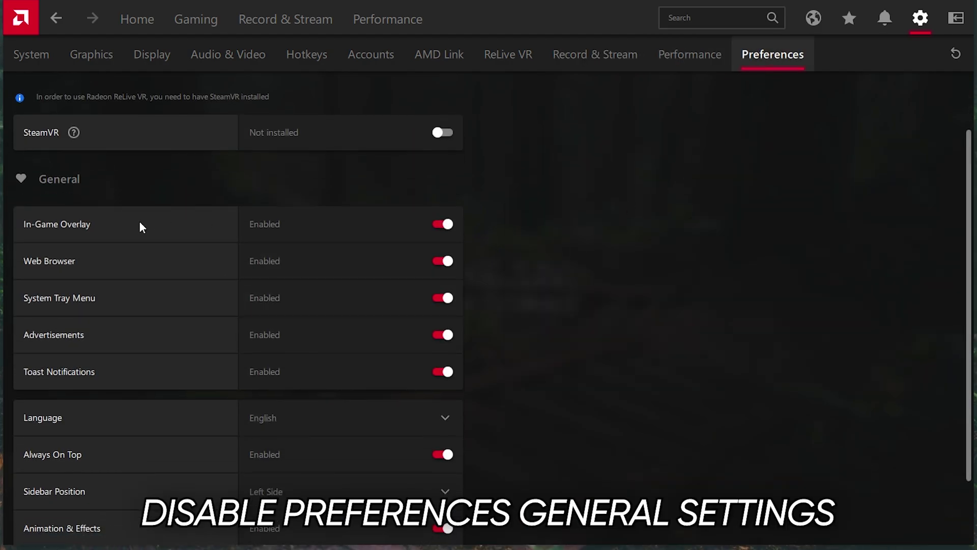
{"action": "left_click", "coordinate": [447, 224]}
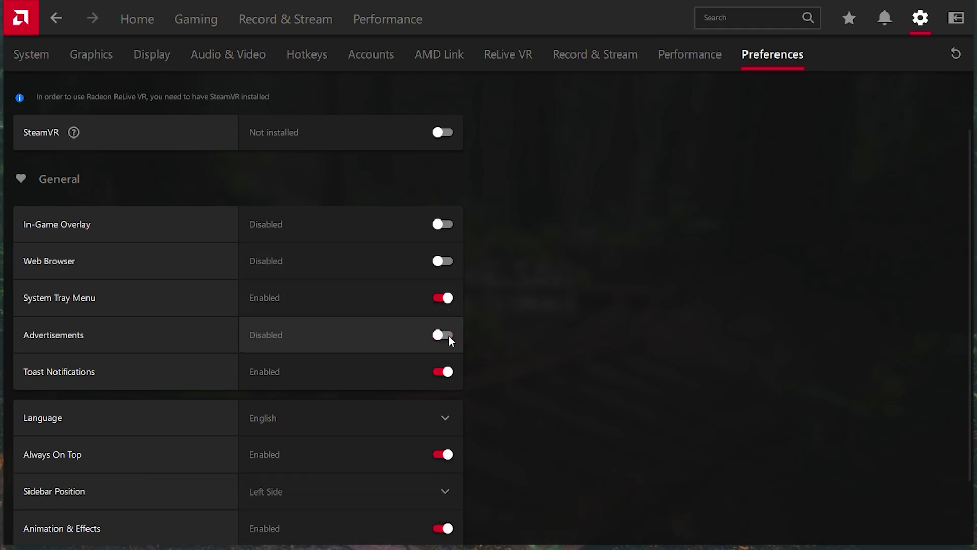
{"action": "left_click", "coordinate": [442, 372]}
{"action": "scroll", "coordinate": [441, 373], "scroll_direction": "down", "scroll_amount": 1}
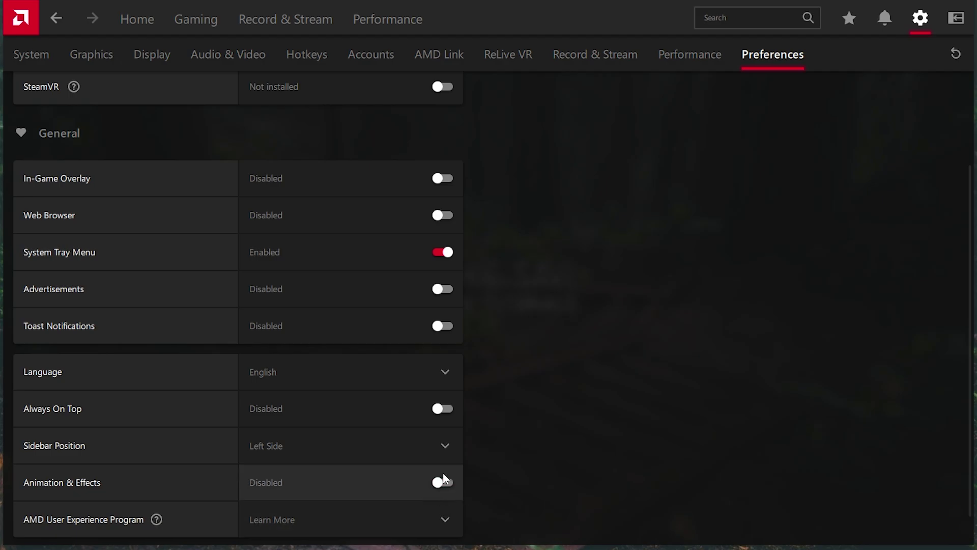
- Review the global GPU tuning options in the Performance section and close the AMD software
{"action": "left_click", "coordinate": [925, 26]}
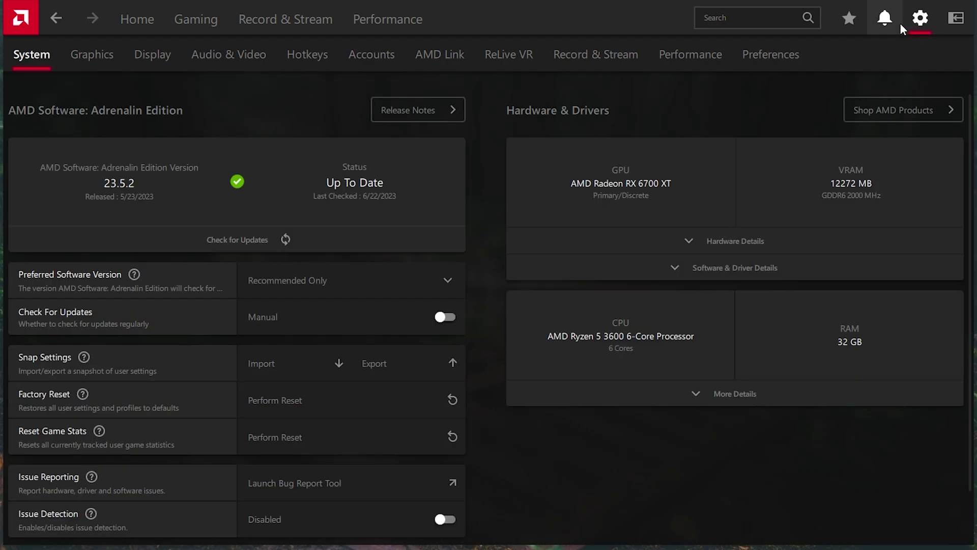
{"action": "left_click", "coordinate": [399, 23]}
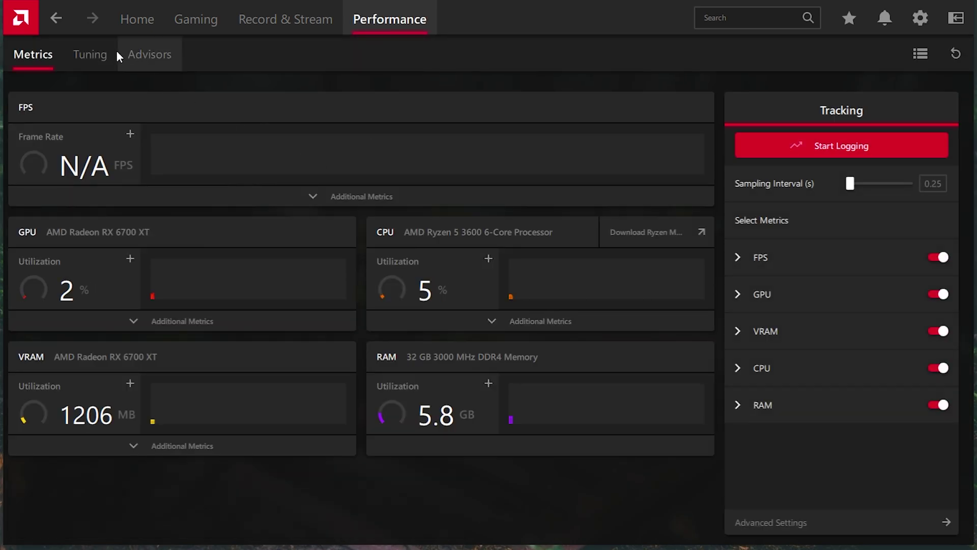
{"action": "left_click", "coordinate": [90, 54]}
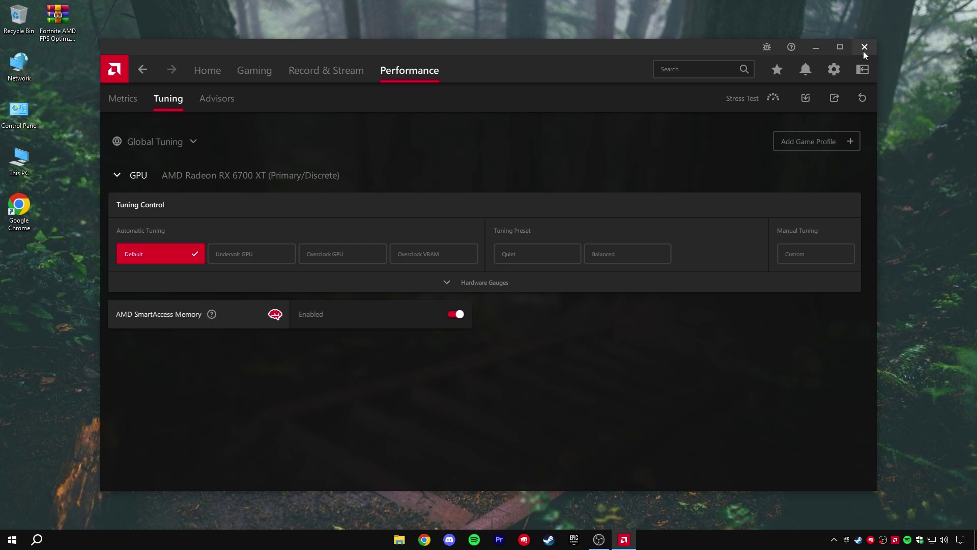
{"action": "left_click", "coordinate": [863, 47]}
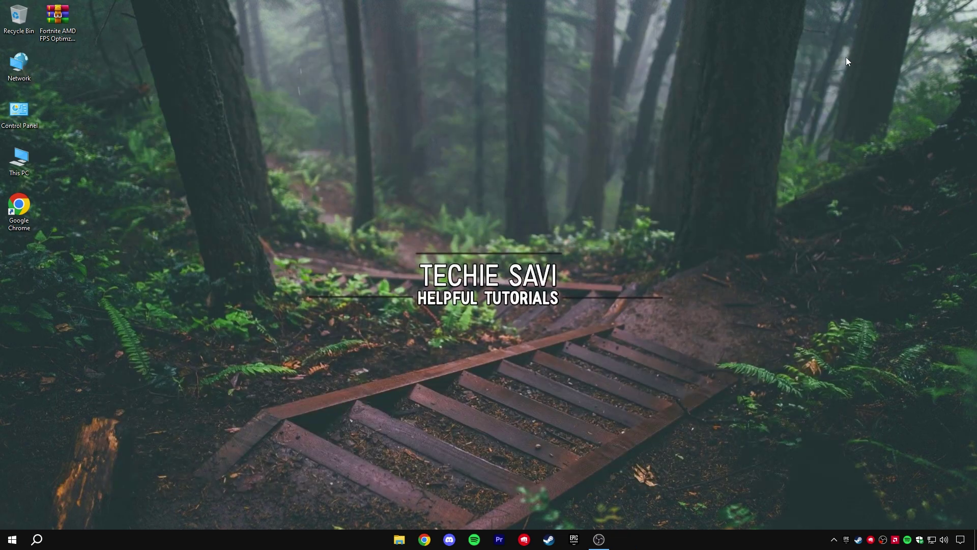
- Search Windows for "GPU Settings" and open the Graphics settings page
{"action": "left_click", "coordinate": [44, 543]}
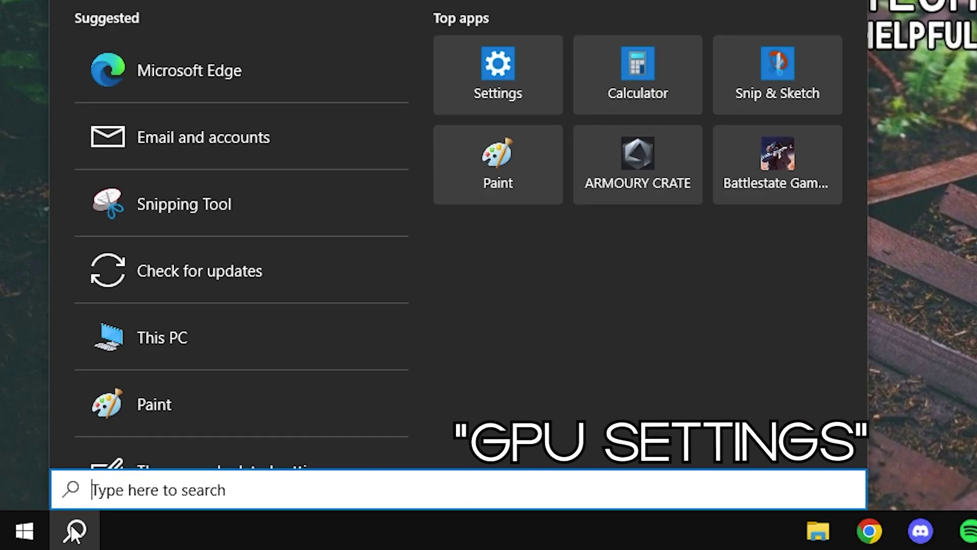
{"action": "type", "text": "GPU Settings"}
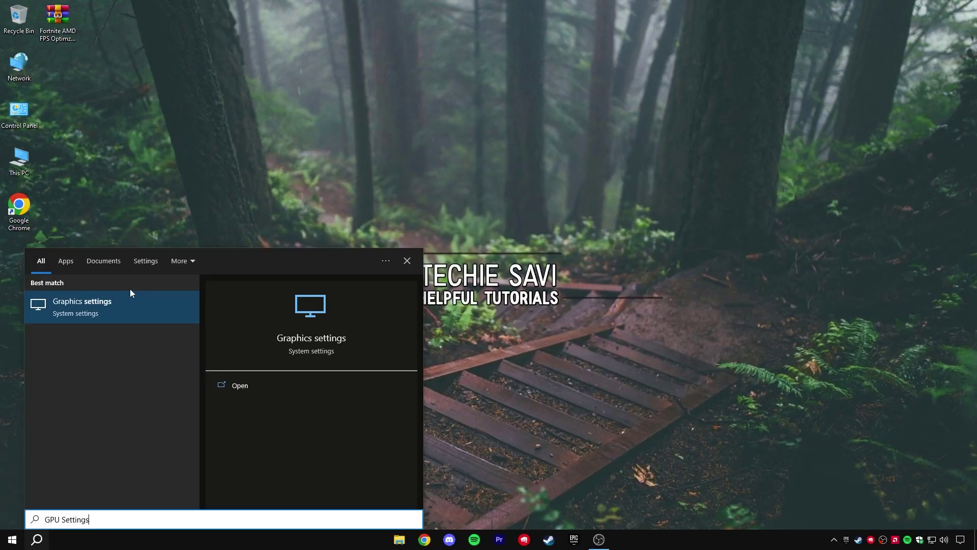
{"action": "left_click", "coordinate": [235, 386]}
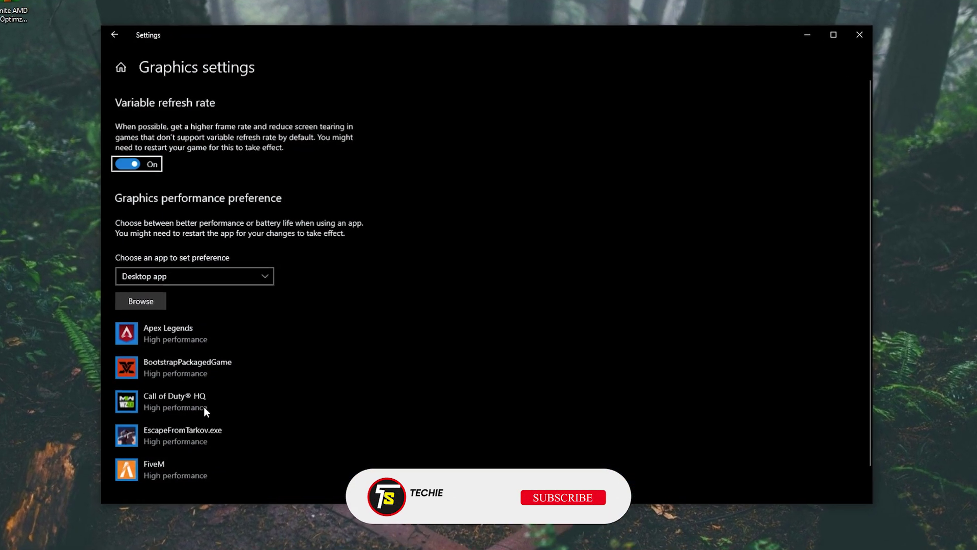
- Add FortniteClient-Win64-Shipping from Fortnite's FortniteGame\Binaries\Win64 folder on the Games (D:) drive to the graphics performance preference list
{"action": "left_click", "coordinate": [100, 266]}
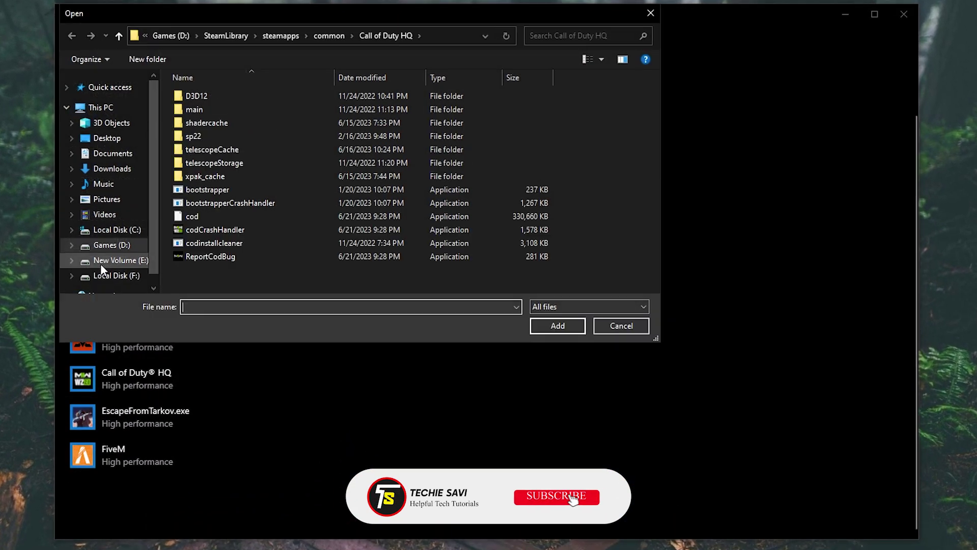
{"action": "left_click", "coordinate": [232, 37]}
{"action": "left_click", "coordinate": [224, 37]}
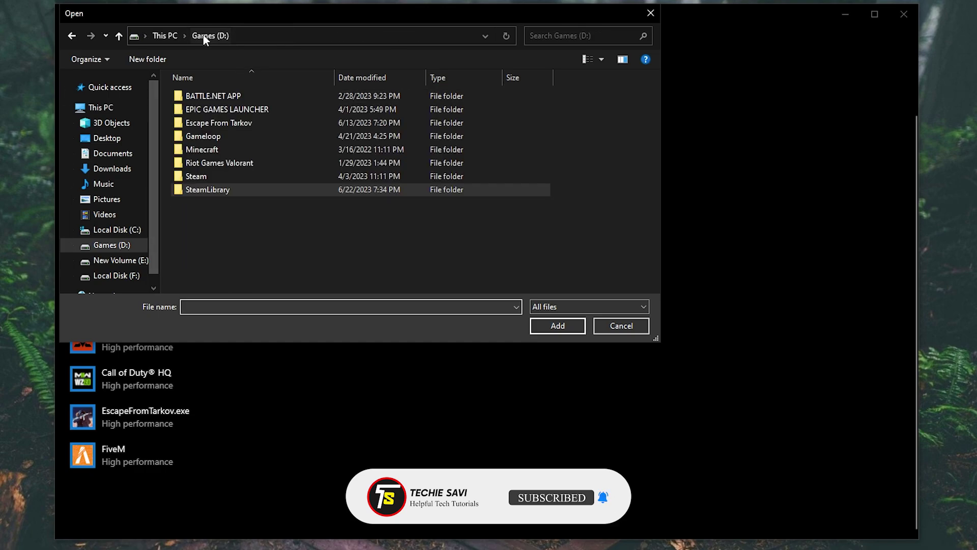
{"action": "double_click", "coordinate": [227, 109]}
{"action": "double_click", "coordinate": [228, 97]}
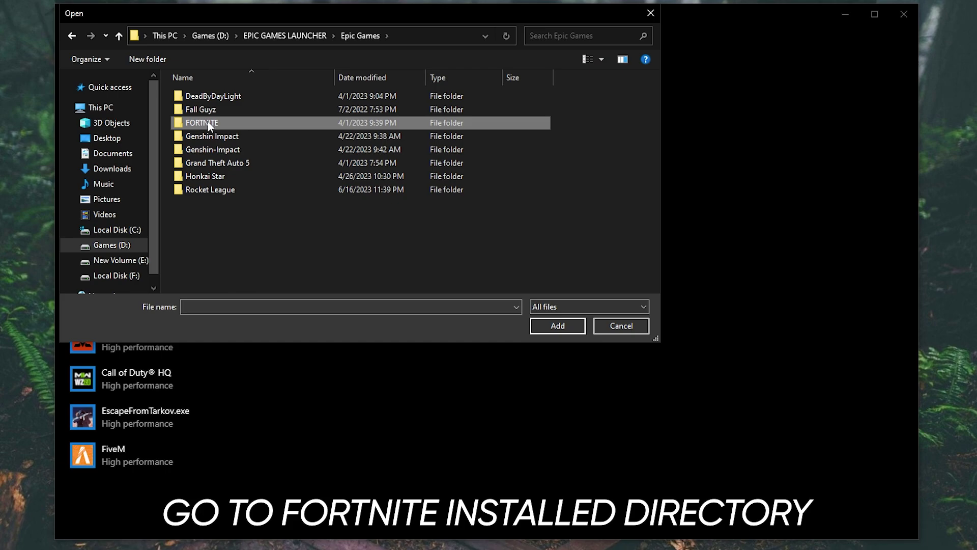
{"action": "double_click", "coordinate": [223, 122]}
{"action": "double_click", "coordinate": [221, 96]}
{"action": "double_click", "coordinate": [209, 136]}
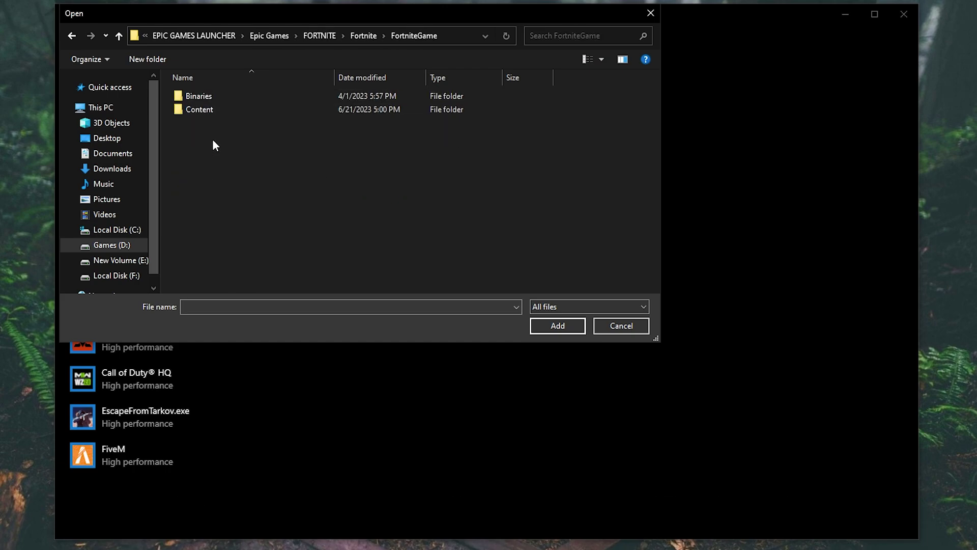
{"action": "double_click", "coordinate": [207, 96]}
{"action": "double_click", "coordinate": [203, 109]}
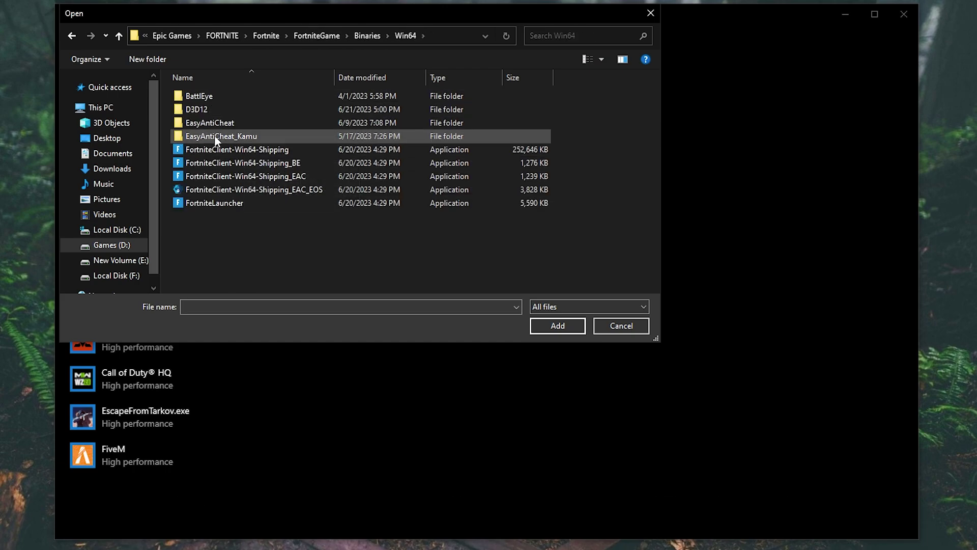
{"action": "left_click", "coordinate": [246, 149]}
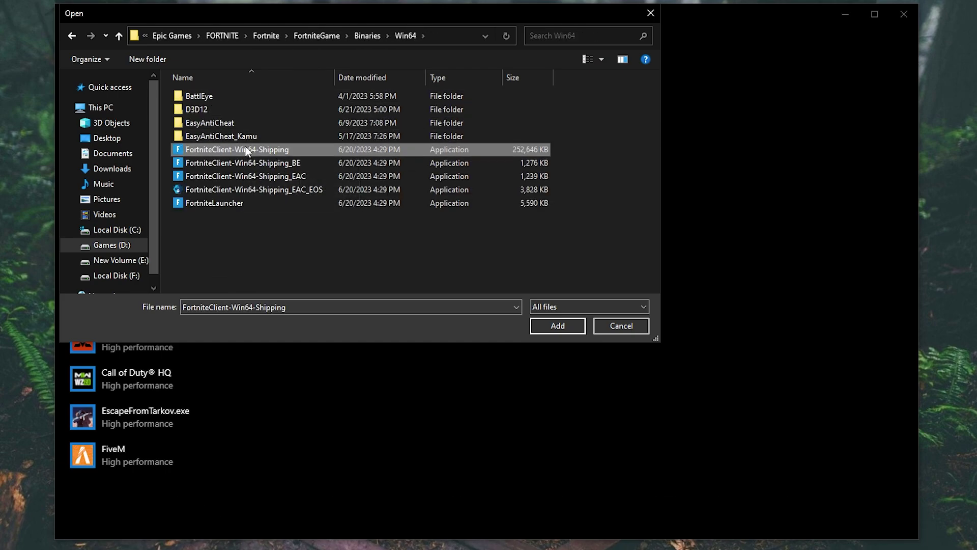
{"action": "left_click", "coordinate": [557, 325]}
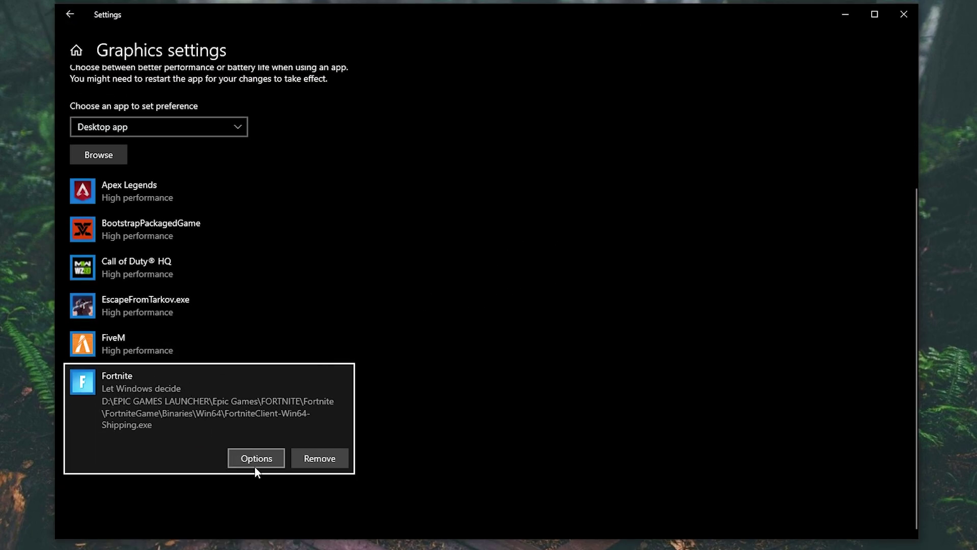
- Set Fortnite's graphics preference to High performance, save it, and leave the Settings window
{"action": "left_click", "coordinate": [256, 460]}
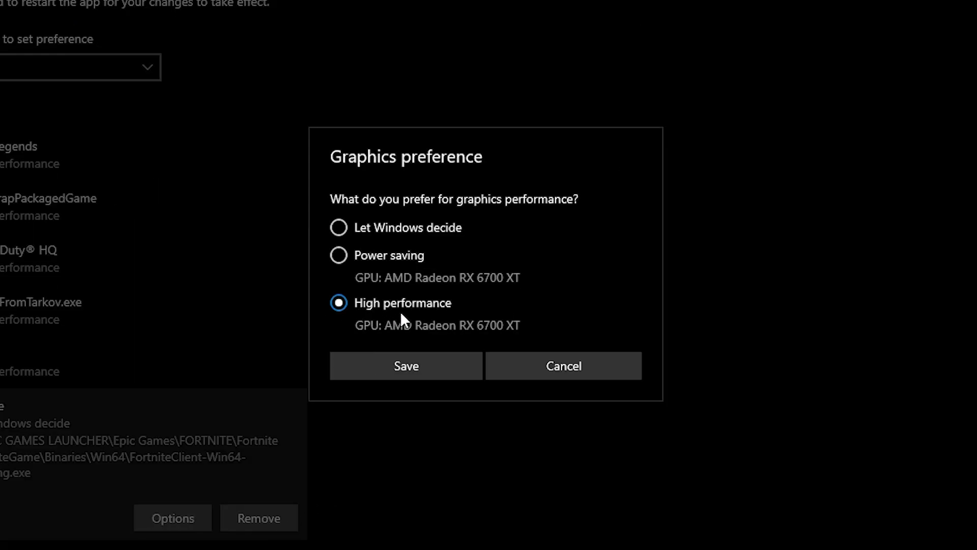
{"action": "left_click", "coordinate": [418, 364]}
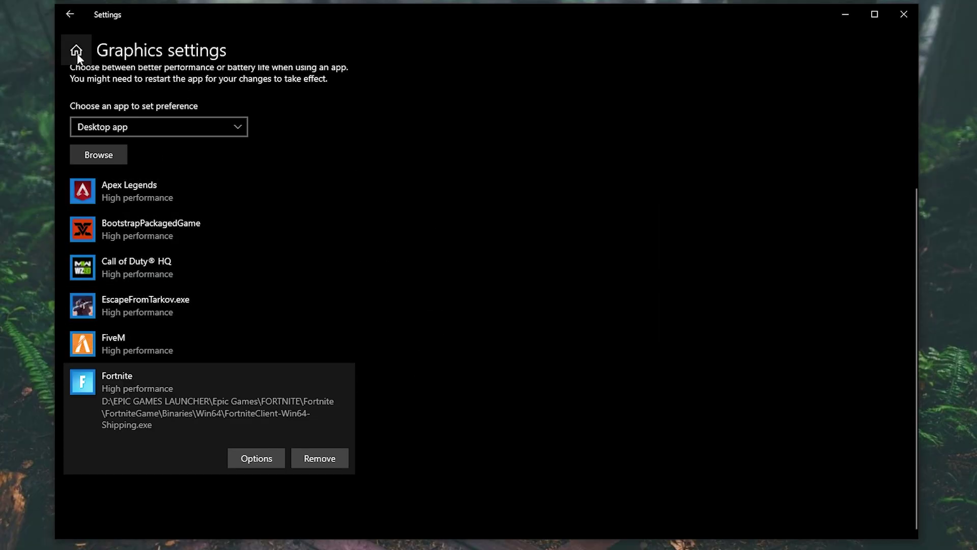
{"action": "left_click", "coordinate": [76, 51]}
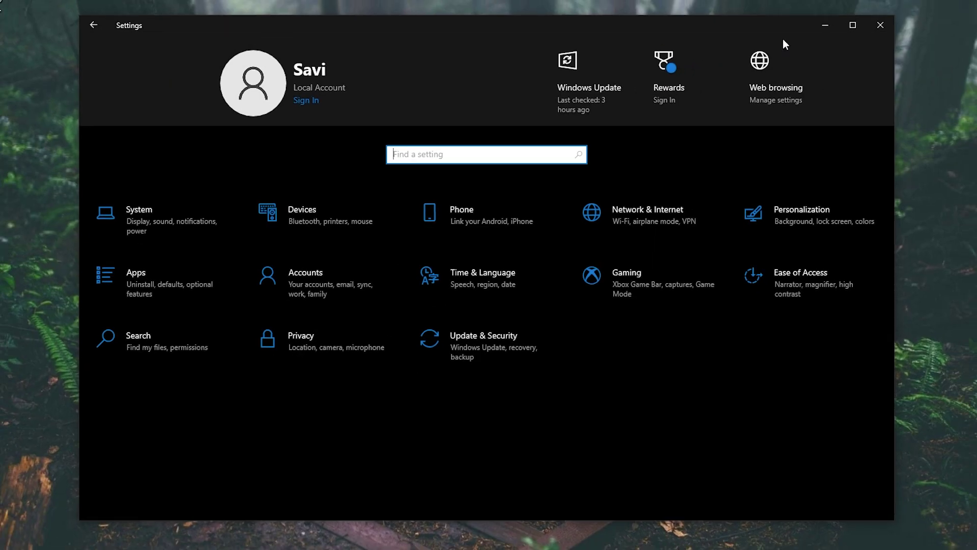
{"action": "left_click", "coordinate": [846, 15]}
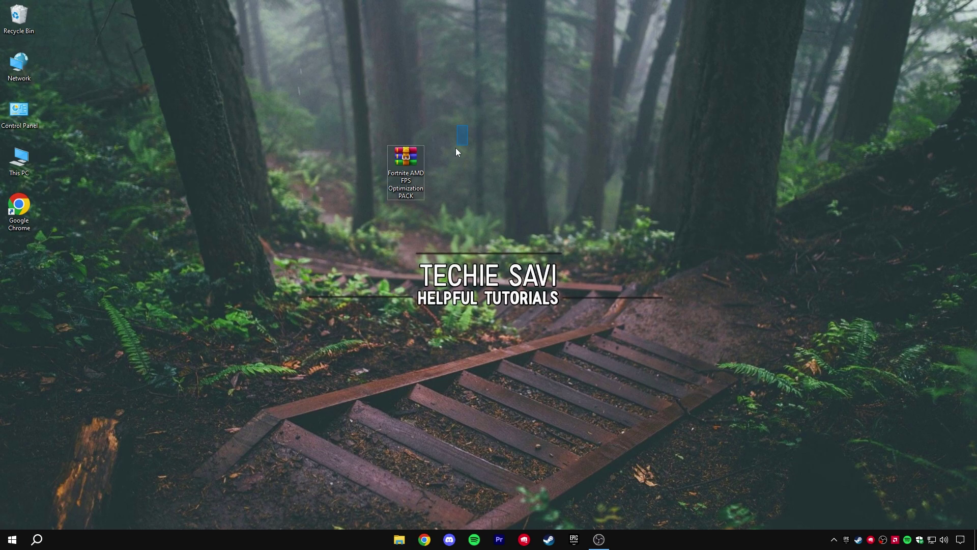
- Extract the Fortnite AMD FPS Optimization PACK folder from its RAR archive to the desktop and close WinRAR
{"action": "right_click", "coordinate": [408, 173]}
{"action": "left_click", "coordinate": [428, 183]}
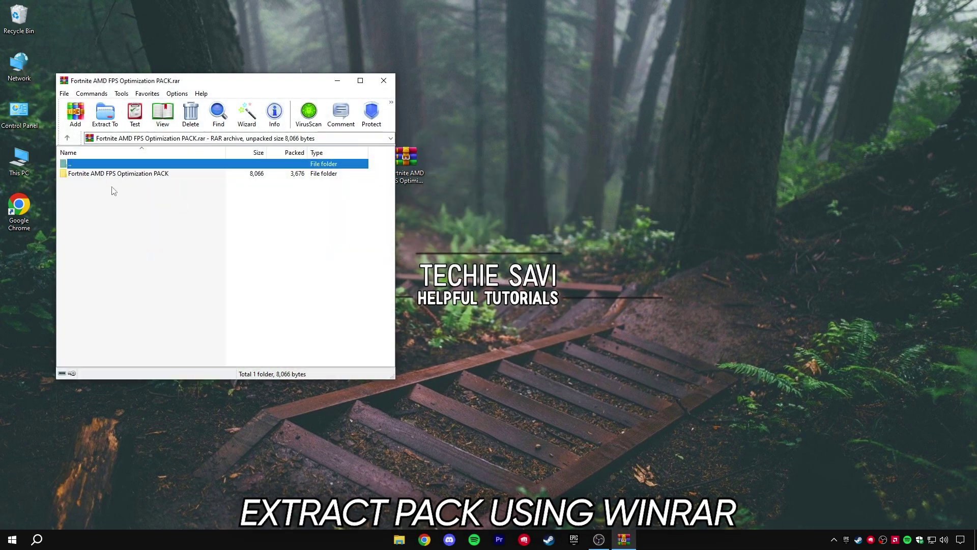
{"action": "left_click_drag", "start_coordinate": [157, 176], "coordinate": [173, 176]}
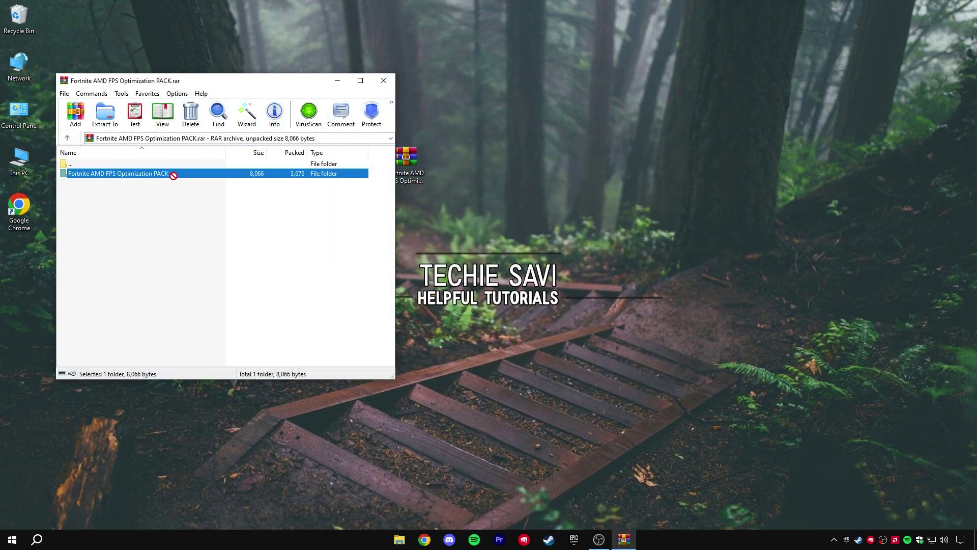
{"action": "left_click_drag", "start_coordinate": [418, 204], "coordinate": [418, 207]}
{"action": "left_click", "coordinate": [392, 81]}
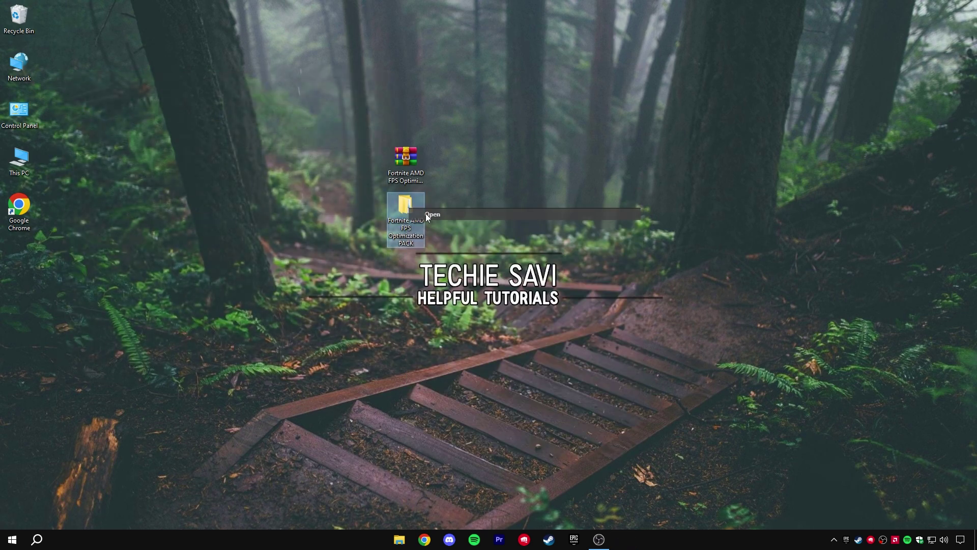
- Open the "1 - Registry Optimizations" folder inside the extracted Fortnite AMD FPS Optimization PACK
{"action": "double_click", "coordinate": [422, 212]}
{"action": "left_click_drag", "start_coordinate": [285, 213], "coordinate": [387, 108]}
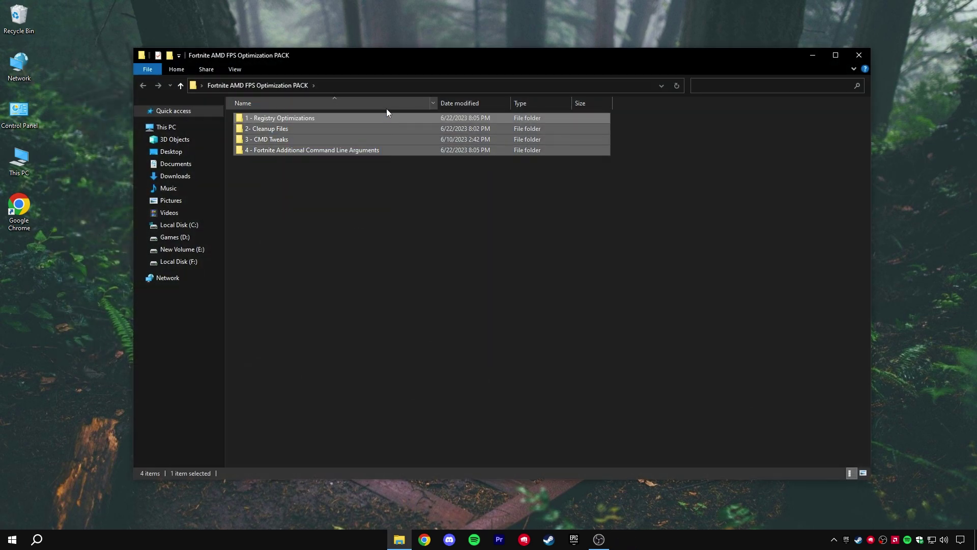
{"action": "left_click", "coordinate": [294, 189]}
{"action": "double_click", "coordinate": [275, 119]}
{"action": "left_click_drag", "start_coordinate": [271, 213], "coordinate": [333, 118]}
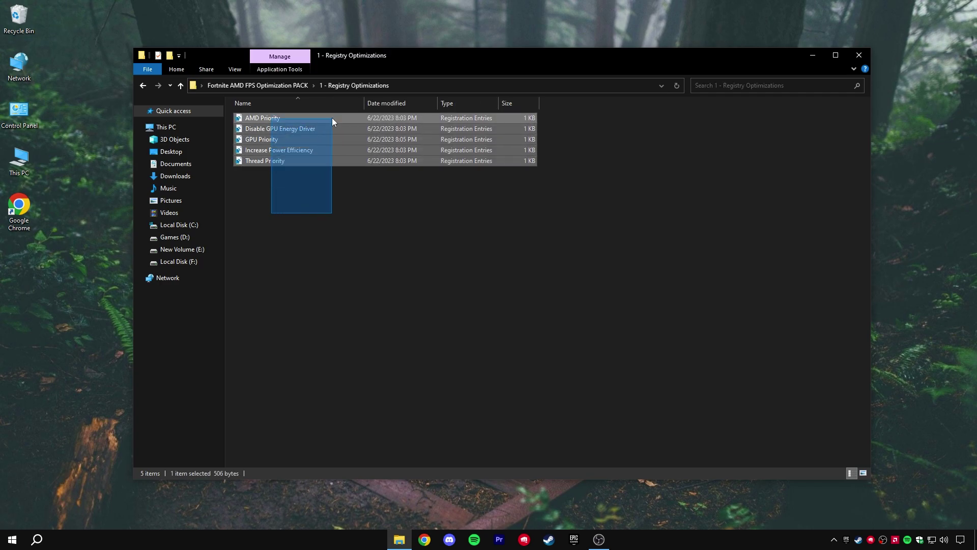
{"action": "left_click", "coordinate": [316, 192]}
- Merge the AMD Priority registry file into the Windows registry and accept the confirmation dialogs
{"action": "left_click", "coordinate": [263, 118]}
{"action": "right_click", "coordinate": [265, 119]}
{"action": "left_click", "coordinate": [288, 124]}
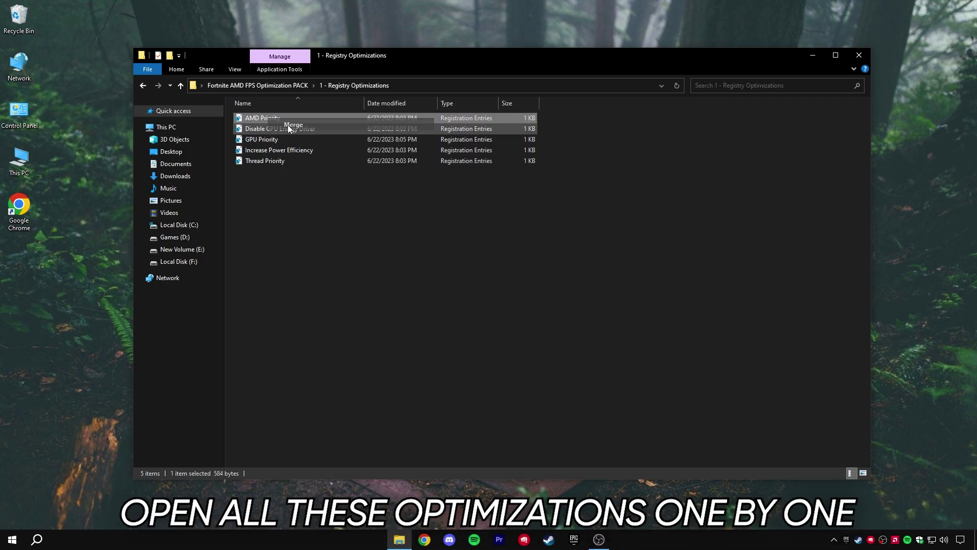
{"action": "left_click", "coordinate": [564, 286]}
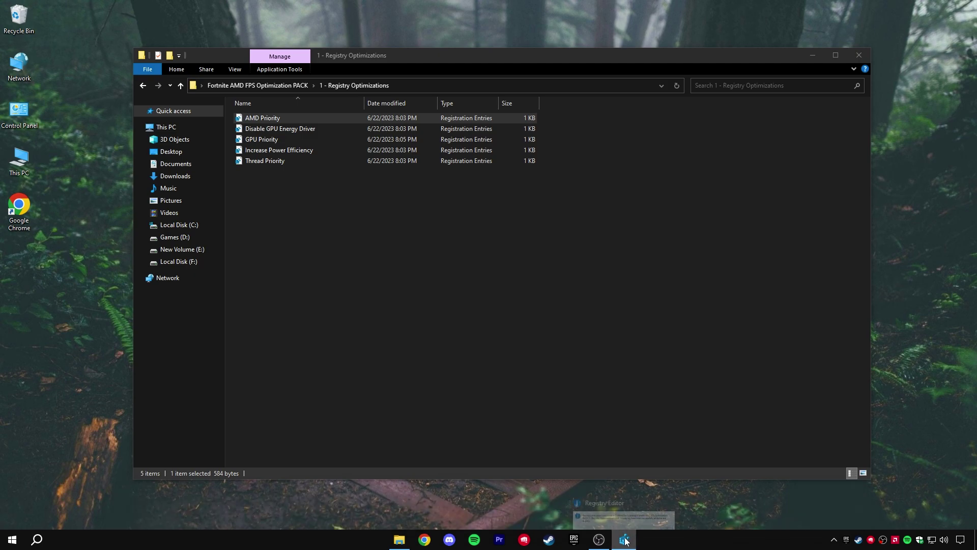
{"action": "left_click", "coordinate": [627, 509]}
{"action": "key", "text": "Return"}
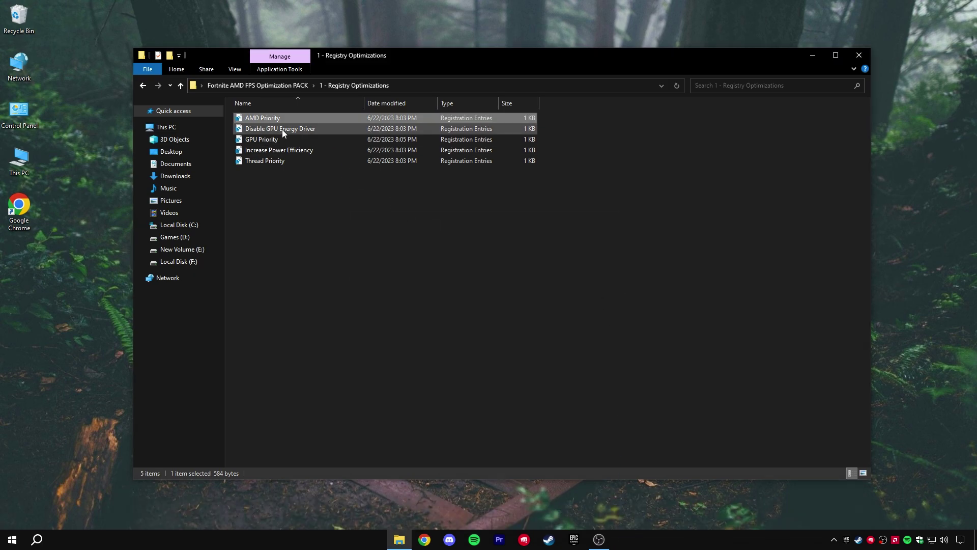
- Merge the Disable GPU Energy Driver and GPU Priority registry files into the Windows registry, accepting the confirmation dialogs
{"action": "right_click", "coordinate": [282, 129]}
{"action": "left_click", "coordinate": [295, 135]}
{"action": "left_click", "coordinate": [566, 285]}
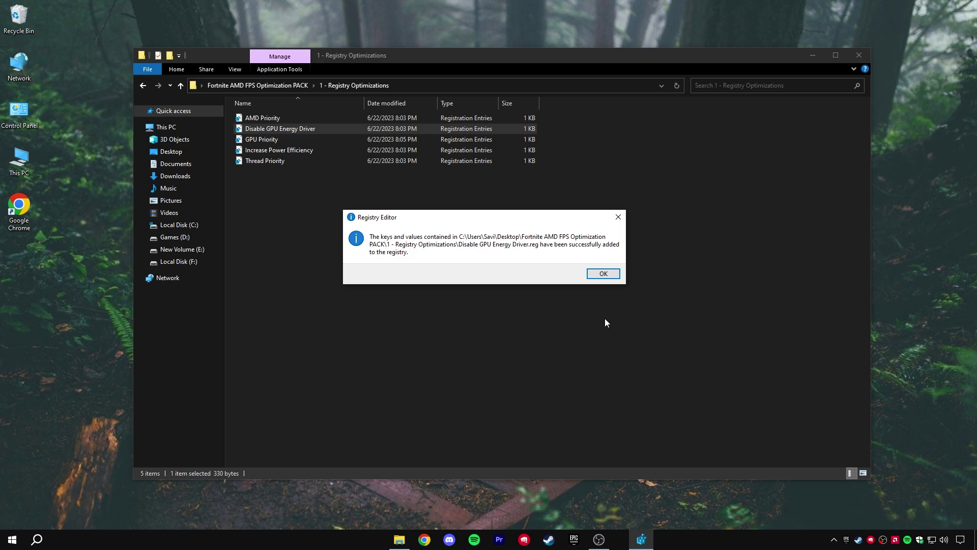
{"action": "left_click", "coordinate": [603, 274]}
{"action": "right_click", "coordinate": [272, 139]}
{"action": "left_click", "coordinate": [283, 144]}
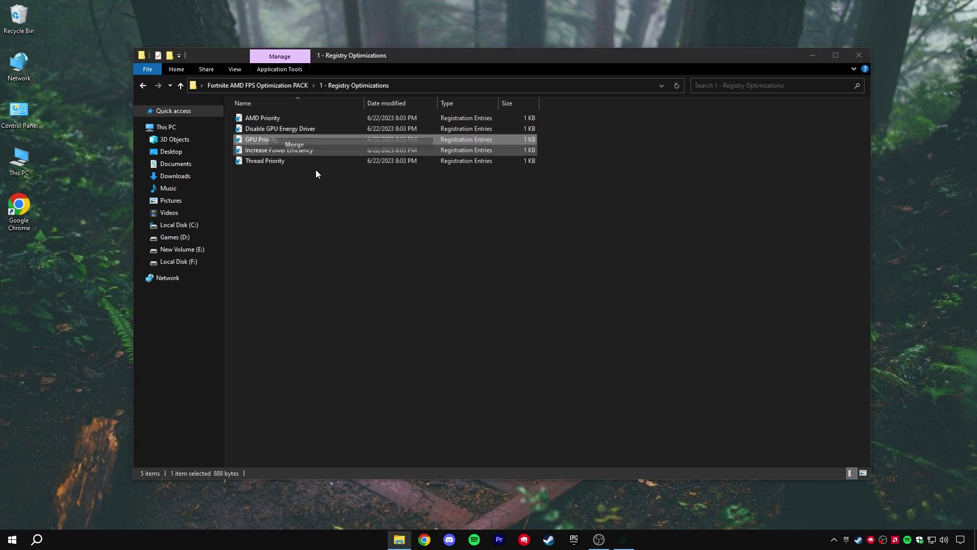
{"action": "left_click", "coordinate": [564, 285]}
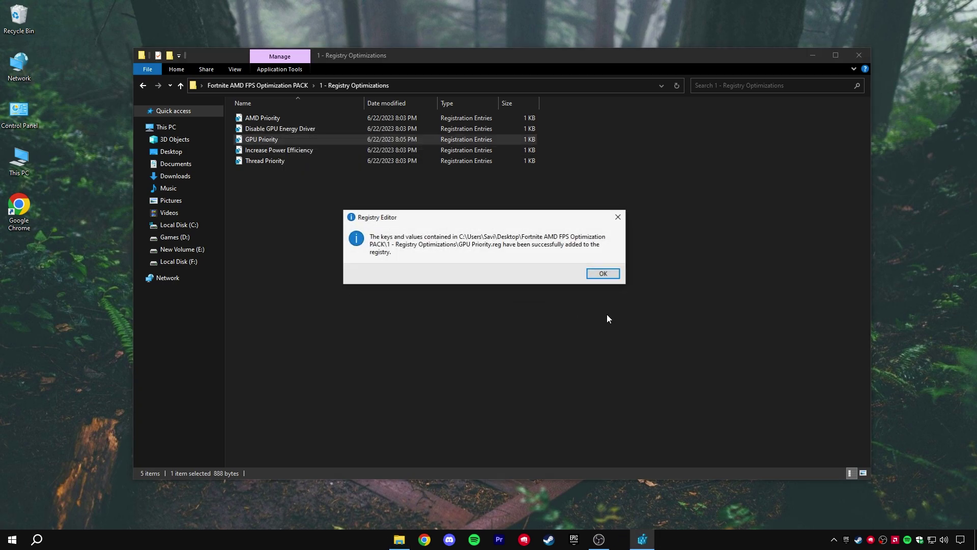
{"action": "left_click", "coordinate": [603, 274]}
- Merge the Increase Power Efficiency and Thread Priority registry files into the Windows registry, accepting the confirmation dialogs
{"action": "right_click", "coordinate": [279, 150]}
{"action": "left_click", "coordinate": [286, 155]}
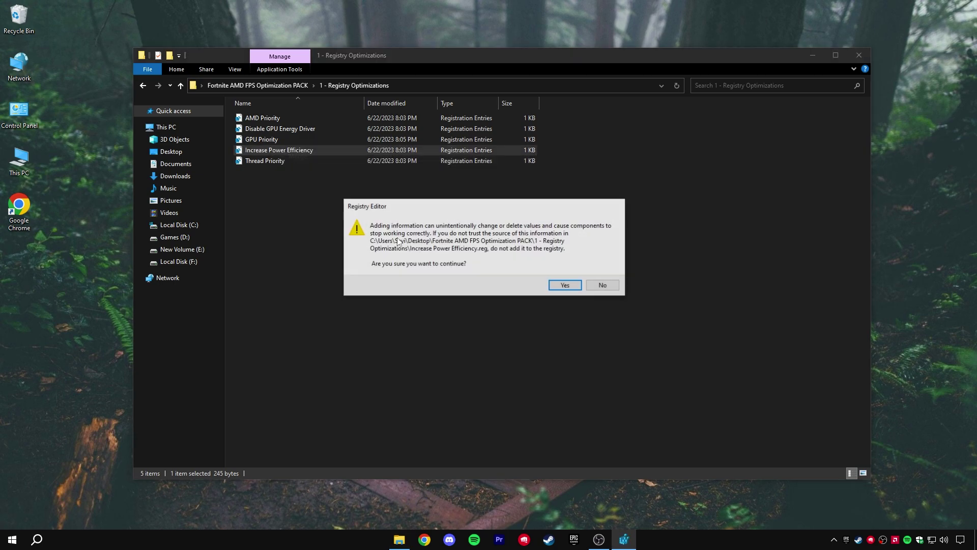
{"action": "left_click", "coordinate": [565, 286]}
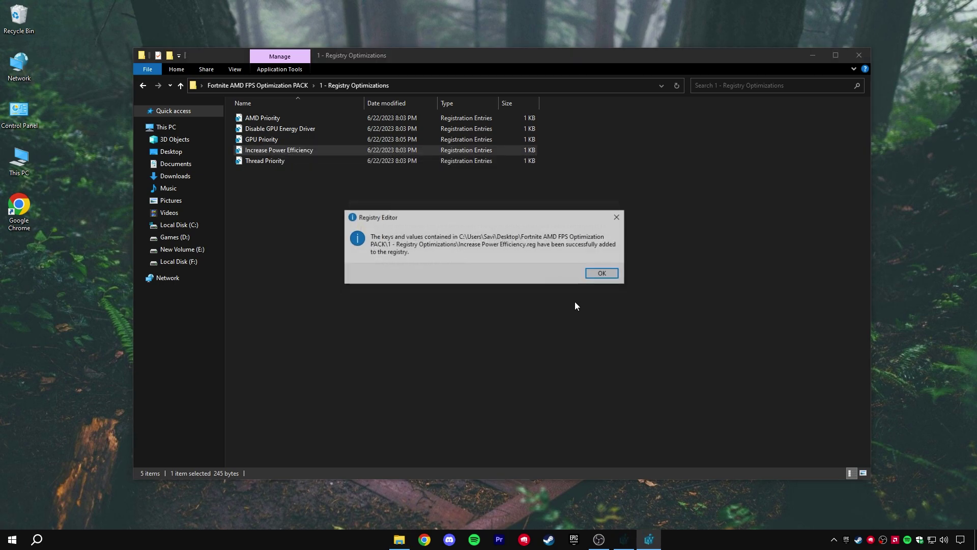
{"action": "right_click", "coordinate": [259, 162]}
{"action": "left_click", "coordinate": [280, 168]}
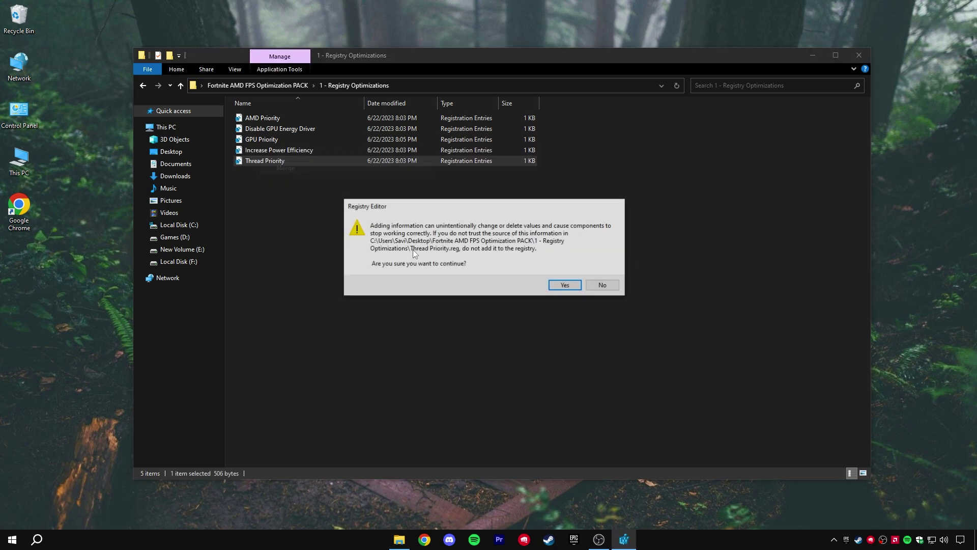
{"action": "left_click", "coordinate": [562, 286]}
{"action": "left_click", "coordinate": [602, 274]}
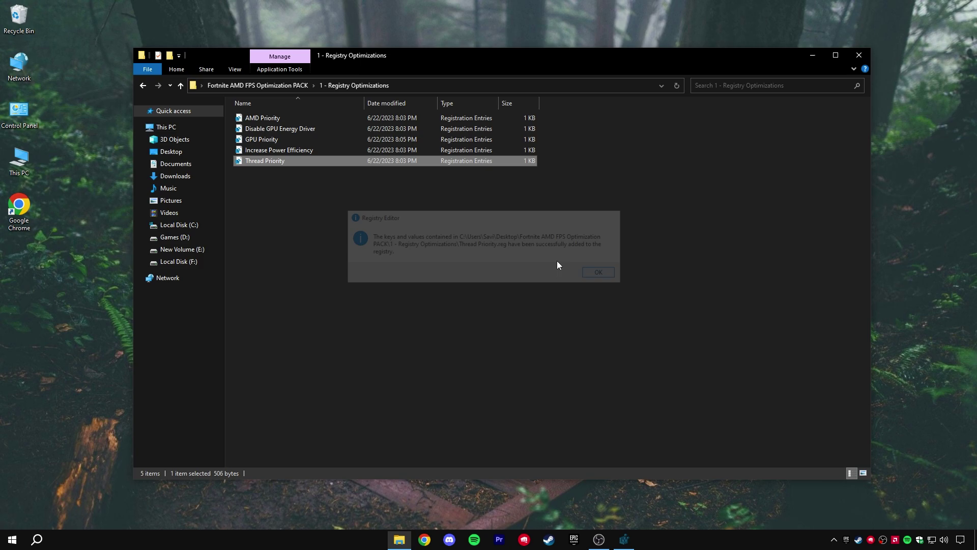
- Return to the Fortnite AMD FPS Optimization PACK folder and open its "2- Cleanup Files" subfolder
{"action": "left_click", "coordinate": [255, 85]}
{"action": "left_click", "coordinate": [283, 128]}
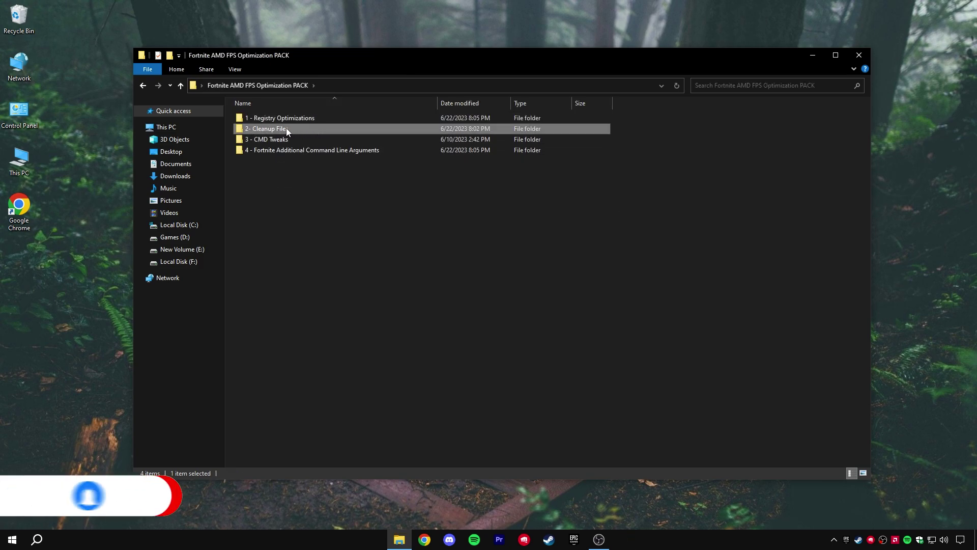
{"action": "double_click", "coordinate": [286, 128]}
{"action": "left_click_drag", "start_coordinate": [275, 190], "coordinate": [353, 115]}
{"action": "left_click", "coordinate": [332, 188]}
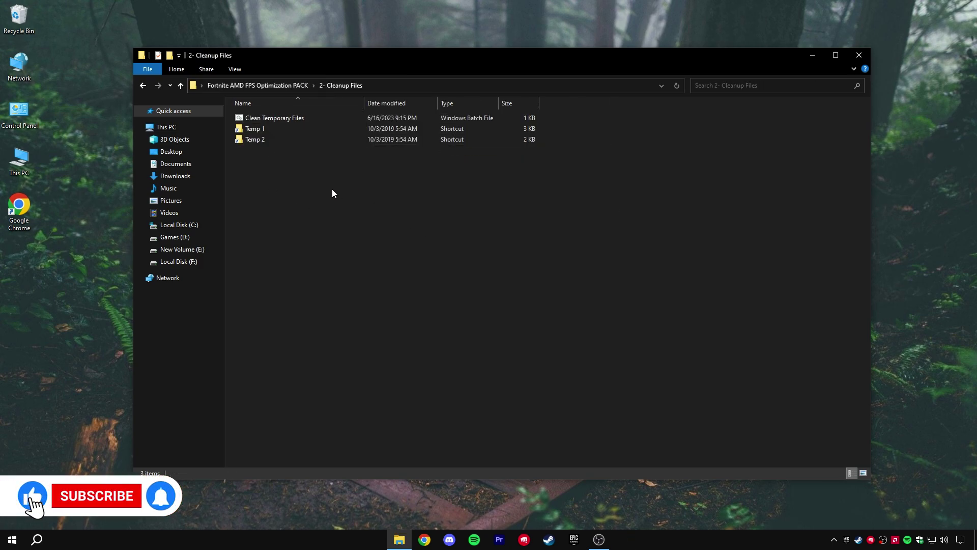
- Run the Clean Temporary Files batch file, confirm deleting all temporary files, and close its console window
{"action": "right_click", "coordinate": [278, 118]}
{"action": "left_click", "coordinate": [310, 128]}
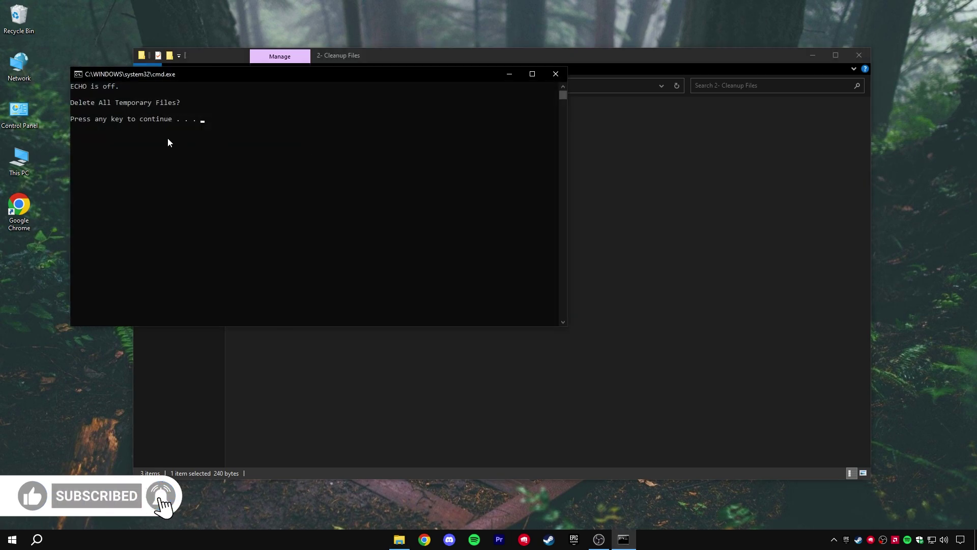
{"action": "key", "text": "Return"}
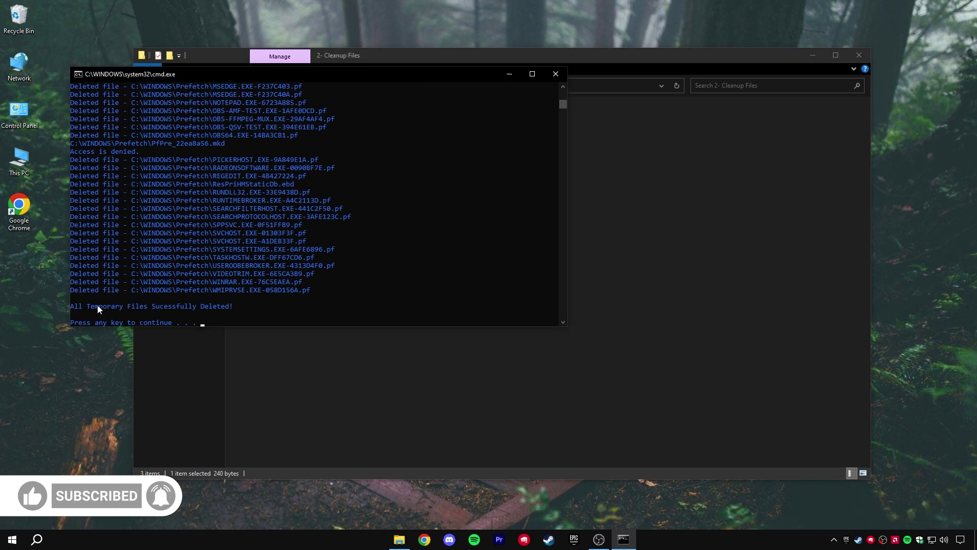
{"action": "left_click", "coordinate": [556, 75]}
- Open the Temp 1 shortcut and delete all of the folder's contents, skipping all current items that are in use
{"action": "double_click", "coordinate": [253, 130]}
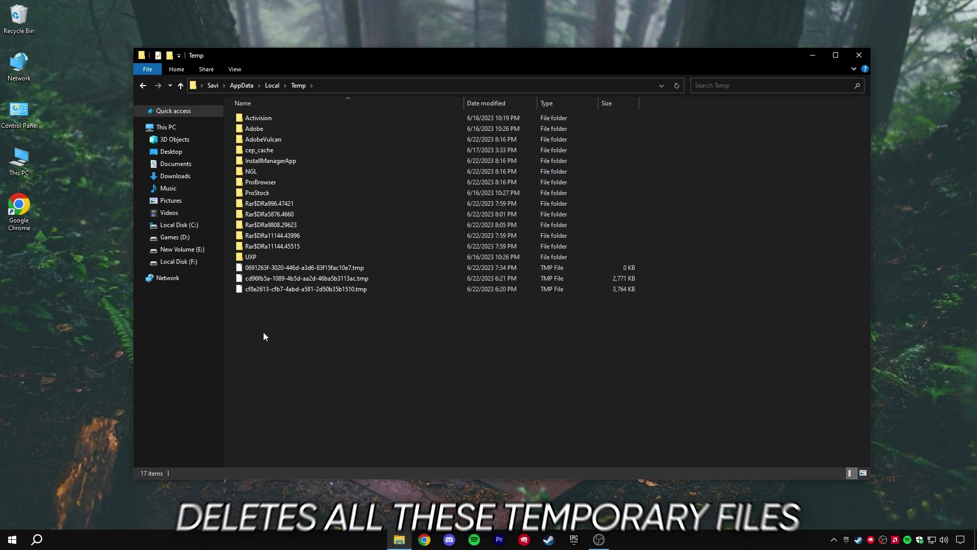
{"action": "left_click_drag", "start_coordinate": [264, 331], "coordinate": [369, 105]}
{"action": "right_click", "coordinate": [370, 203]}
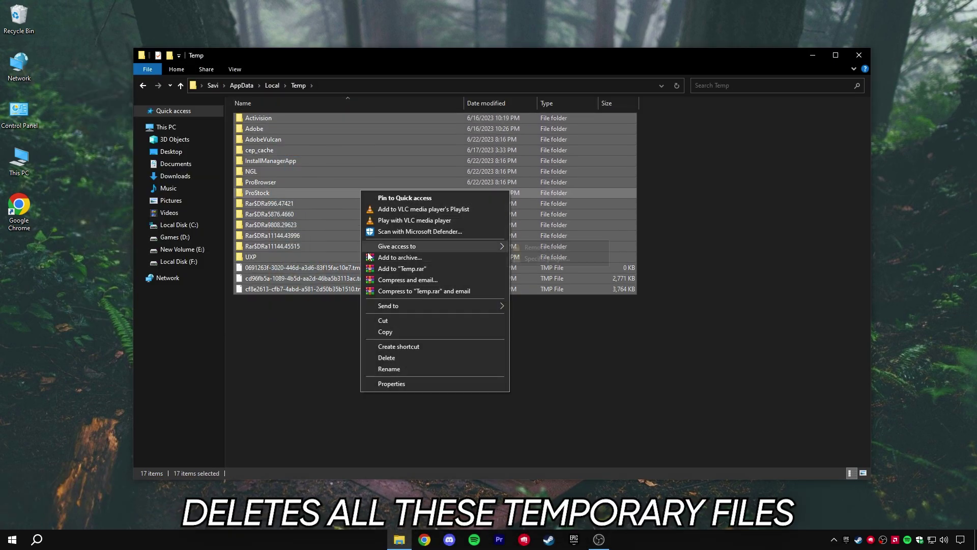
{"action": "left_click", "coordinate": [381, 358]}
{"action": "left_click", "coordinate": [182, 220]}
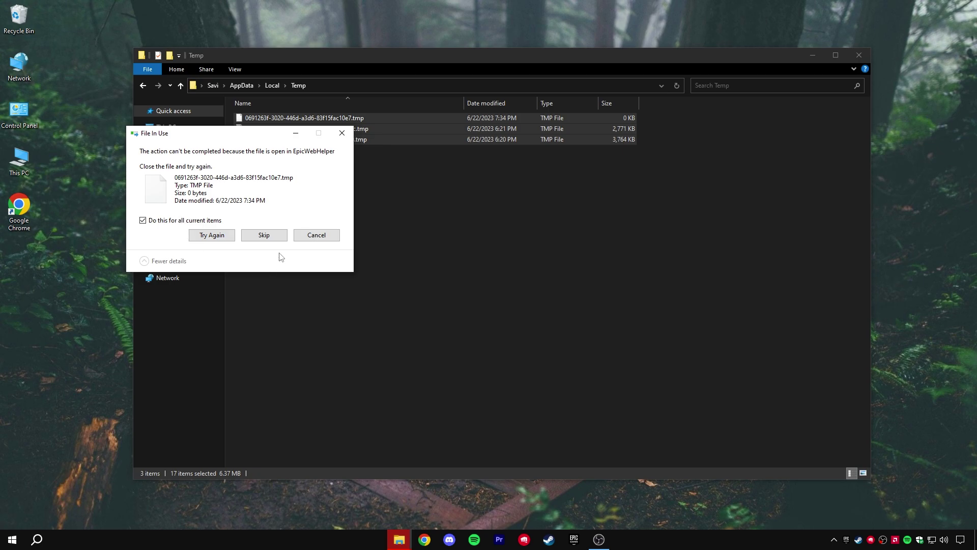
{"action": "left_click", "coordinate": [265, 235]}
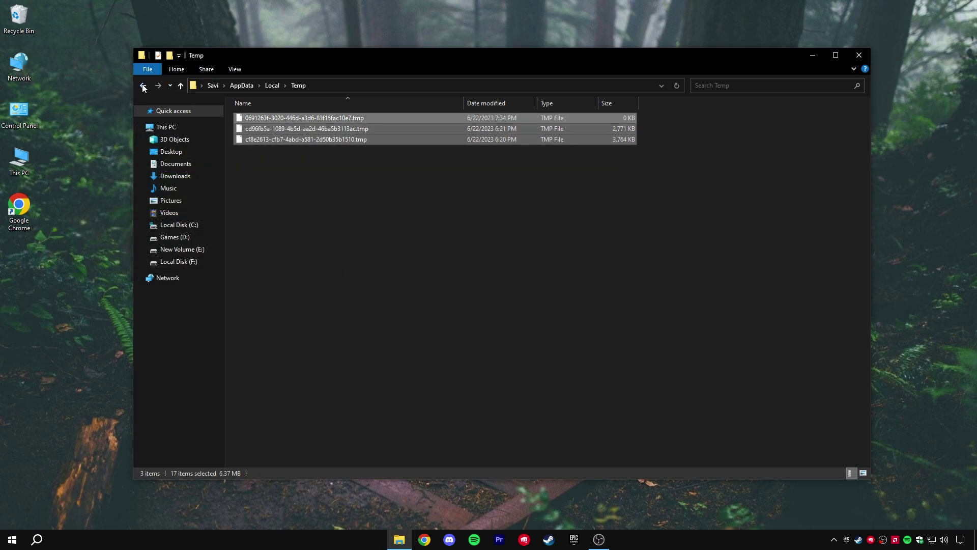
- Go back to the cleanup files, open the Temp 2 shortcut, and delete the folder inside the Windows Temp directory
{"action": "left_click", "coordinate": [143, 86]}
{"action": "double_click", "coordinate": [267, 139]}
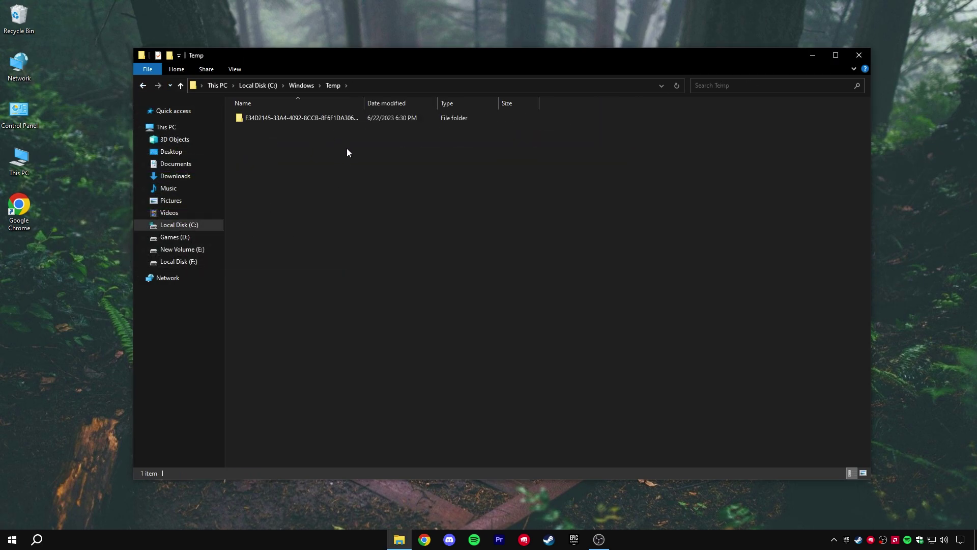
{"action": "right_click", "coordinate": [340, 118]}
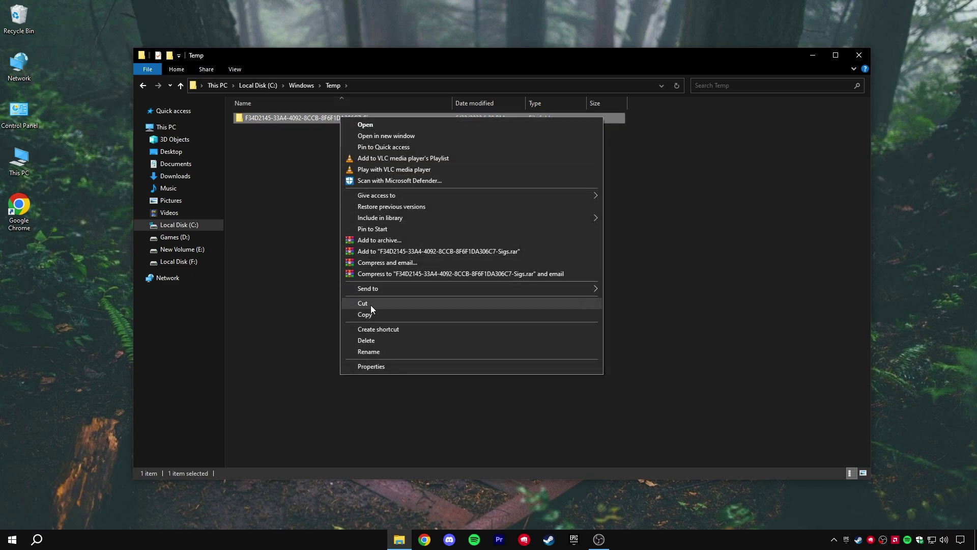
{"action": "left_click", "coordinate": [373, 340]}
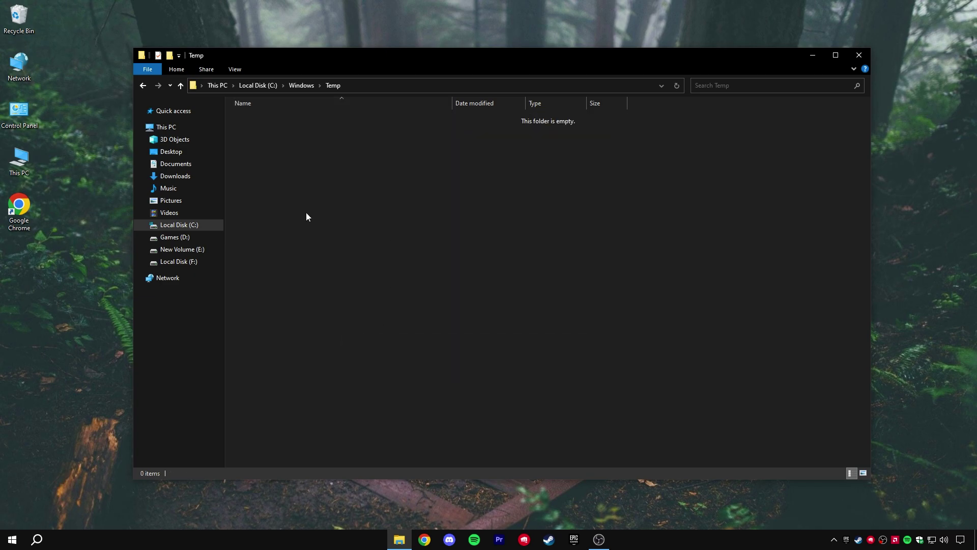
- Open the pack's "3 - CMD Tweaks" folder and run the "Disable FSE and Game Bar off" batch file through to its end
{"action": "left_click", "coordinate": [143, 86]}
{"action": "left_click", "coordinate": [143, 86]}
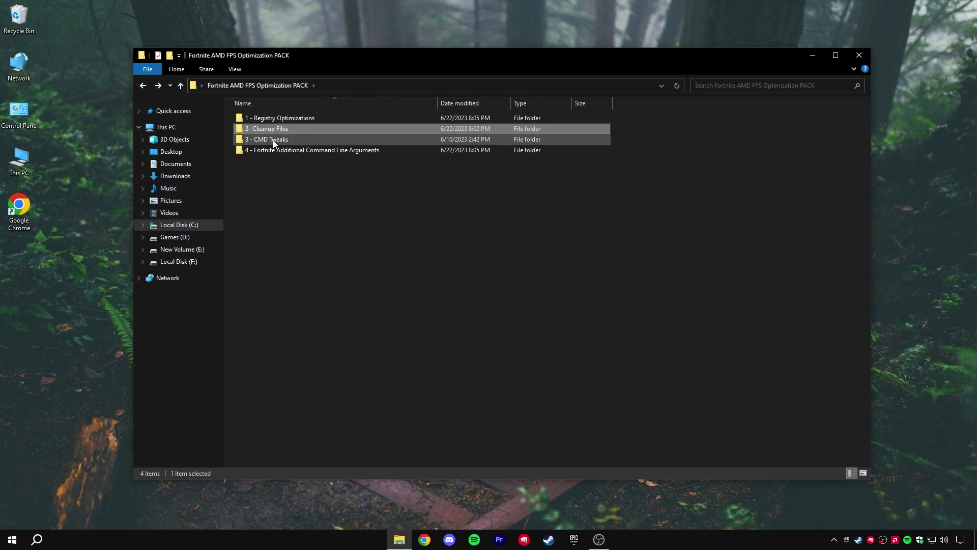
{"action": "double_click", "coordinate": [309, 137]}
{"action": "left_click_drag", "start_coordinate": [283, 218], "coordinate": [394, 112]}
{"action": "left_click", "coordinate": [300, 165]}
{"action": "right_click", "coordinate": [290, 119]}
{"action": "left_click", "coordinate": [321, 124]}
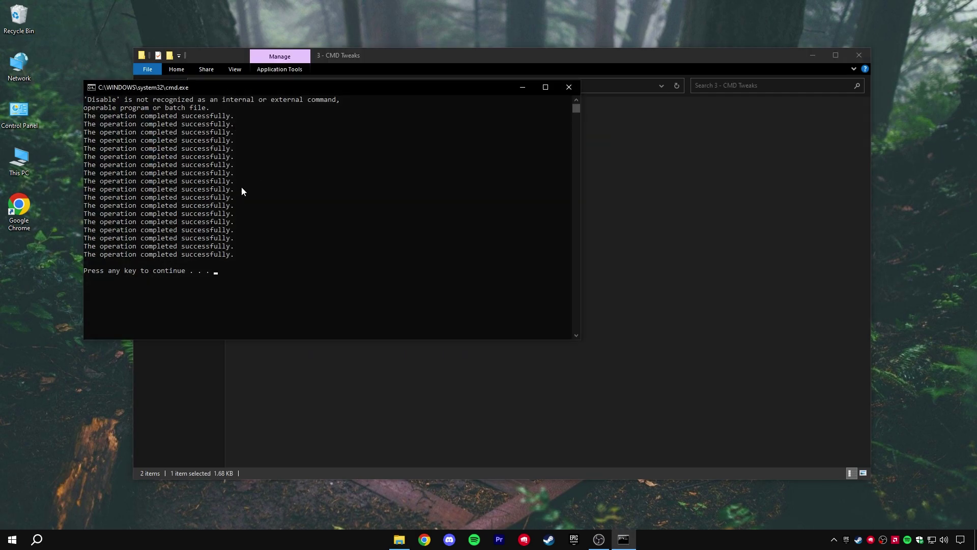
{"action": "key", "text": "Return"}
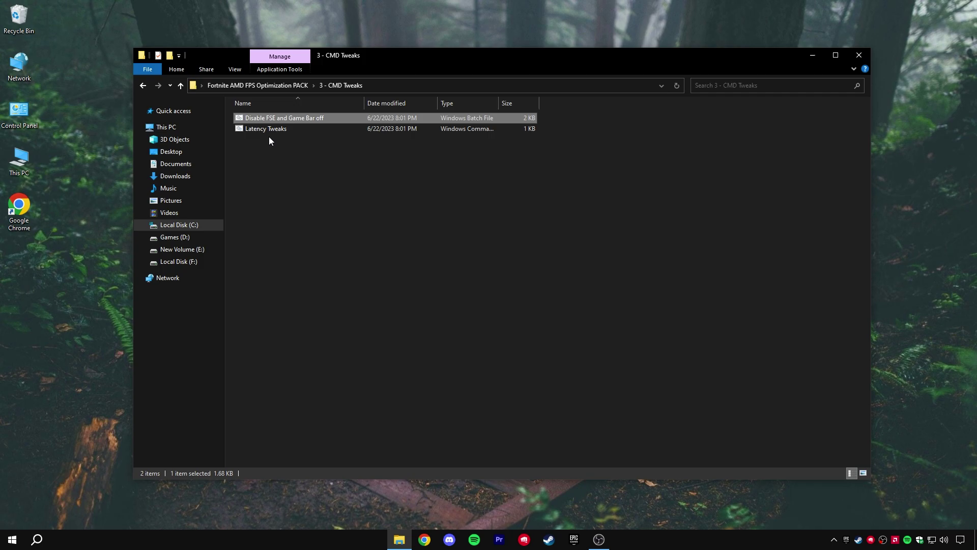
- Run the Latency Tweaks command script and dismiss its console window
{"action": "right_click", "coordinate": [270, 129]}
{"action": "left_click", "coordinate": [278, 136]}
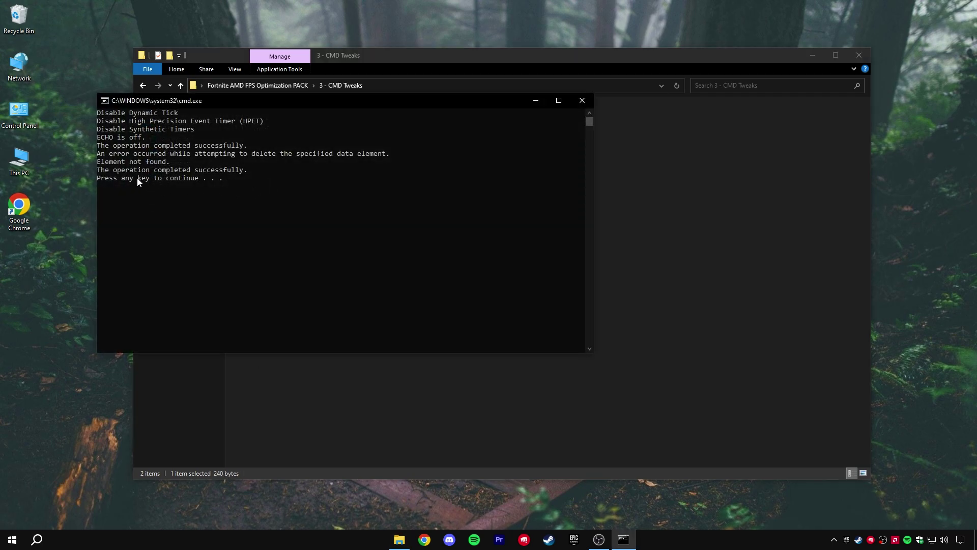
{"action": "key", "text": "Return"}
- Open the Fortnite Additional Command Line Arguments text document from the pack's "4 - Fortnite Additional Command Line Arguments" folder
{"action": "left_click", "coordinate": [272, 86]}
{"action": "left_click", "coordinate": [307, 150]}
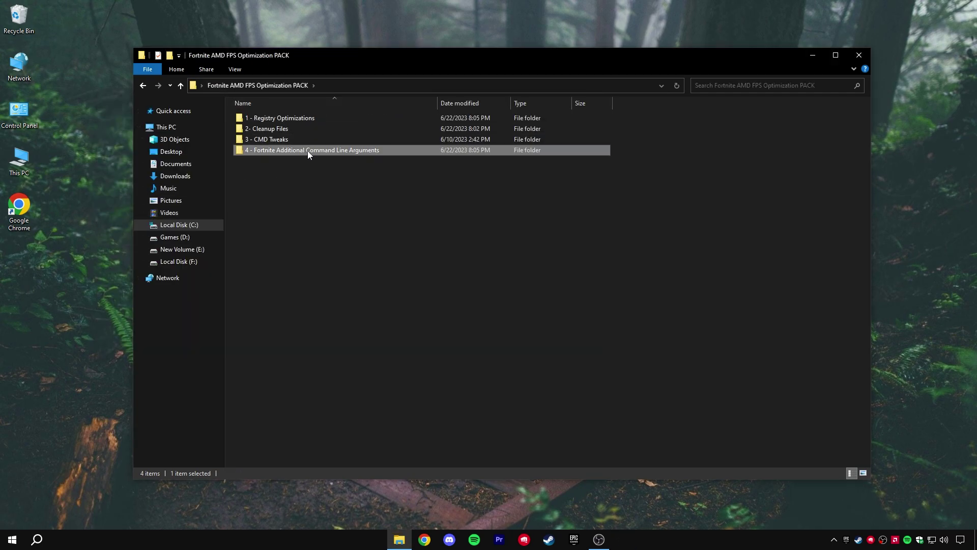
{"action": "double_click", "coordinate": [307, 151]}
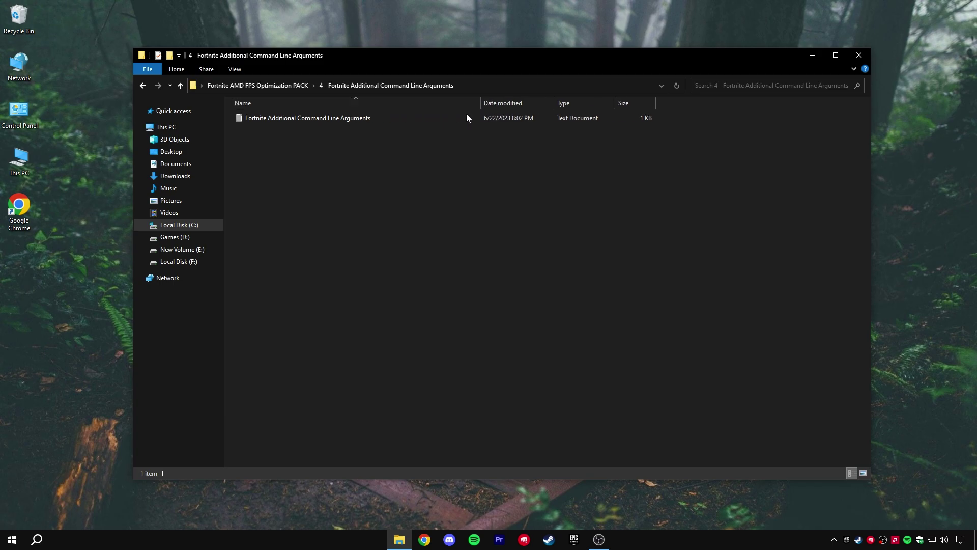
{"action": "double_click", "coordinate": [345, 120]}
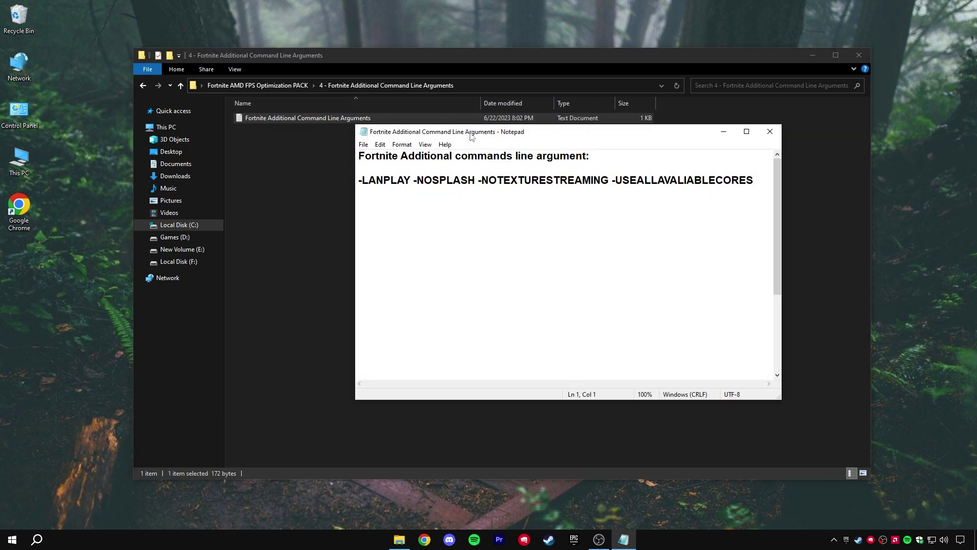
{"action": "left_click_drag", "start_coordinate": [472, 136], "coordinate": [428, 133]}
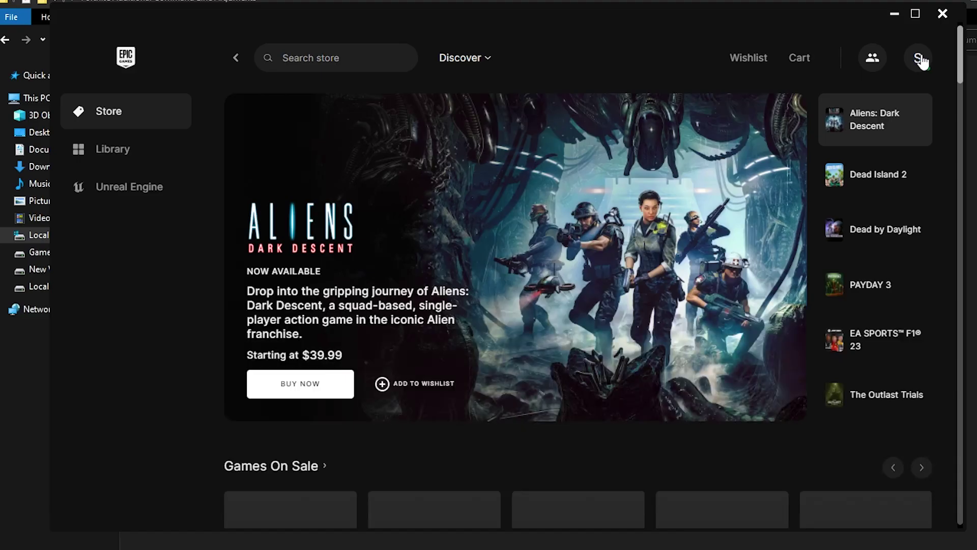
- In the Epic Games Launcher settings, expand Fortnite under Manage Games and enable Additional Command Line Arguments
{"action": "left_click", "coordinate": [797, 97]}
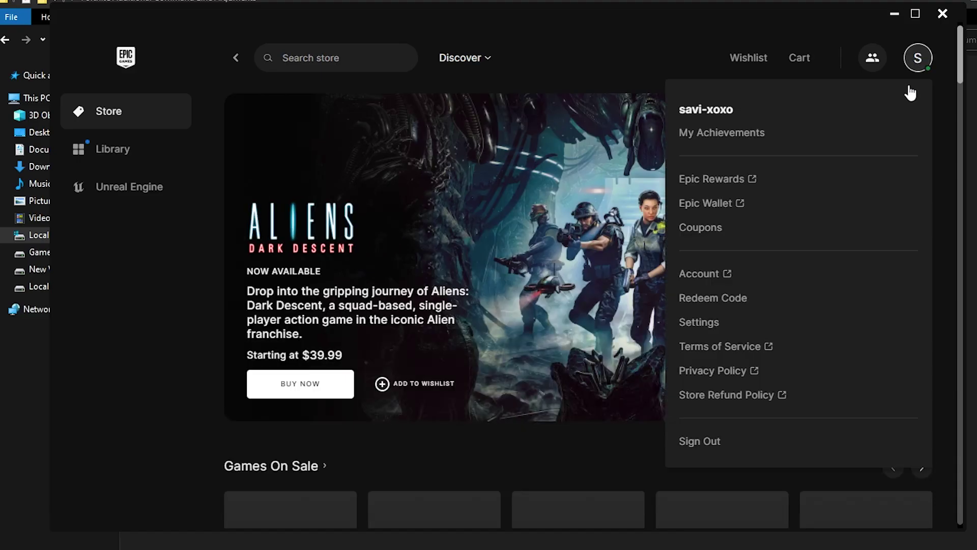
{"action": "left_click", "coordinate": [709, 327]}
{"action": "left_click_drag", "start_coordinate": [961, 165], "coordinate": [952, 445]}
{"action": "left_click", "coordinate": [115, 257]}
{"action": "scroll", "coordinate": [196, 346], "scroll_direction": "down", "scroll_amount": 1}
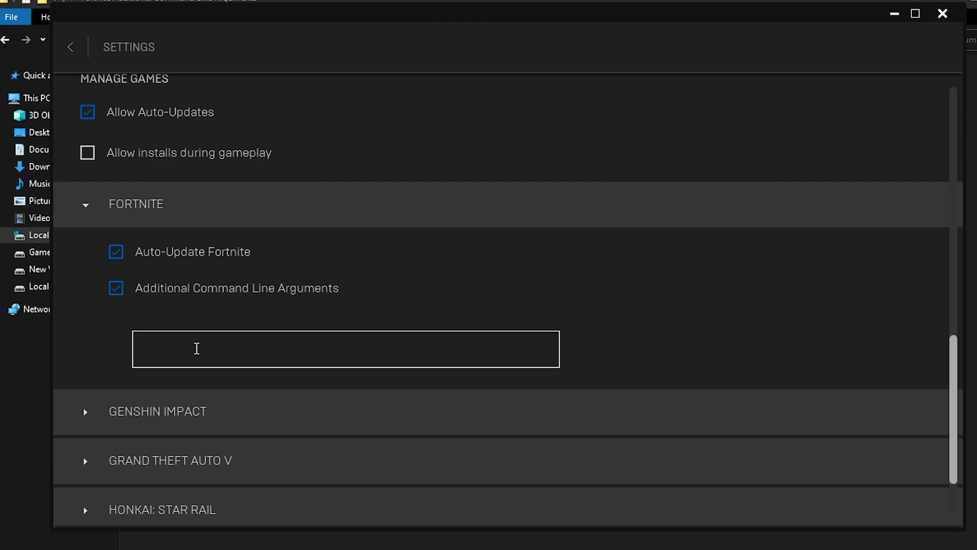
{"action": "left_click", "coordinate": [167, 291]}
{"action": "left_click", "coordinate": [207, 300]}
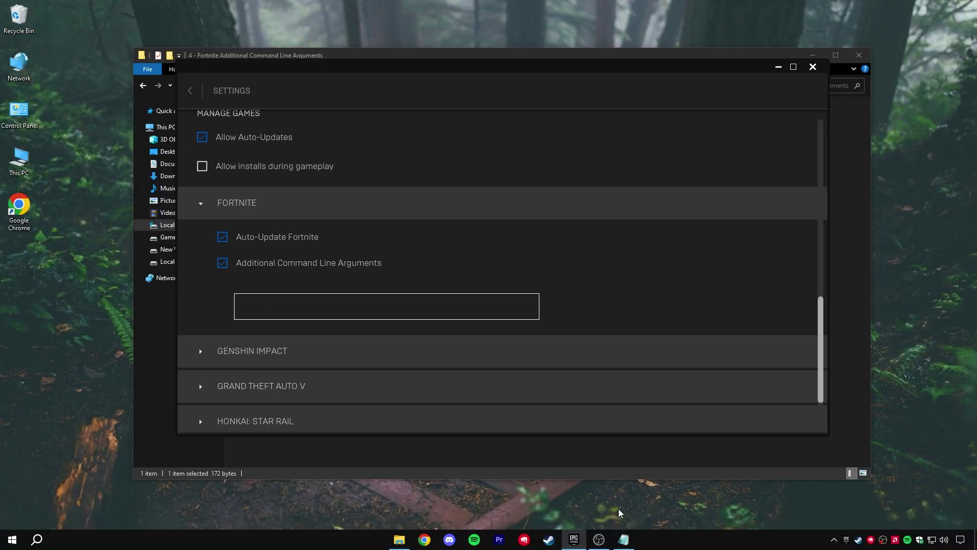
- Switch to Notepad, copy the line "-LANPLAY -NOSPLASH -NOTEXTURESTREAMING -USEALLAVALIABLECORES", and close the text document
{"action": "key", "text": "alt+Tab"}
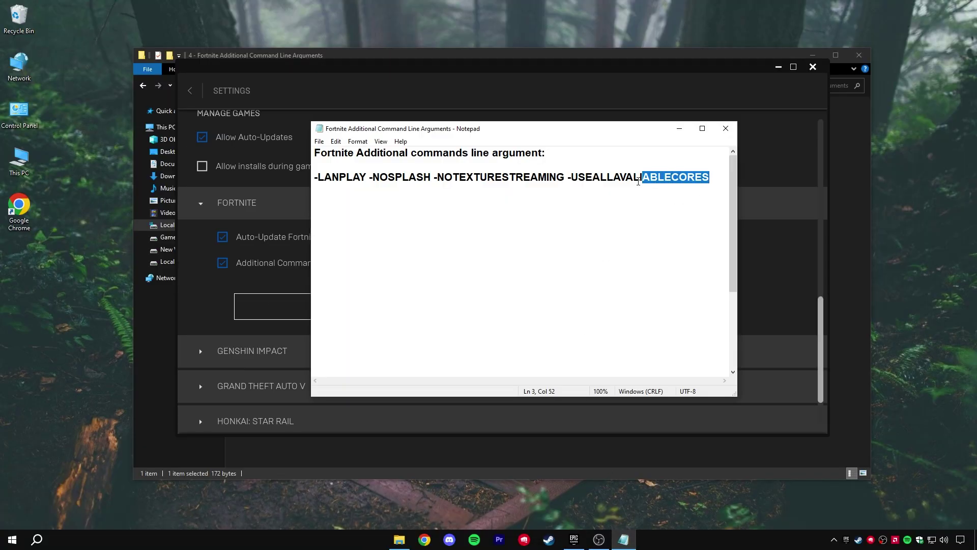
{"action": "left_click_drag", "start_coordinate": [357, 188], "coordinate": [315, 178]}
{"action": "right_click", "coordinate": [436, 180]}
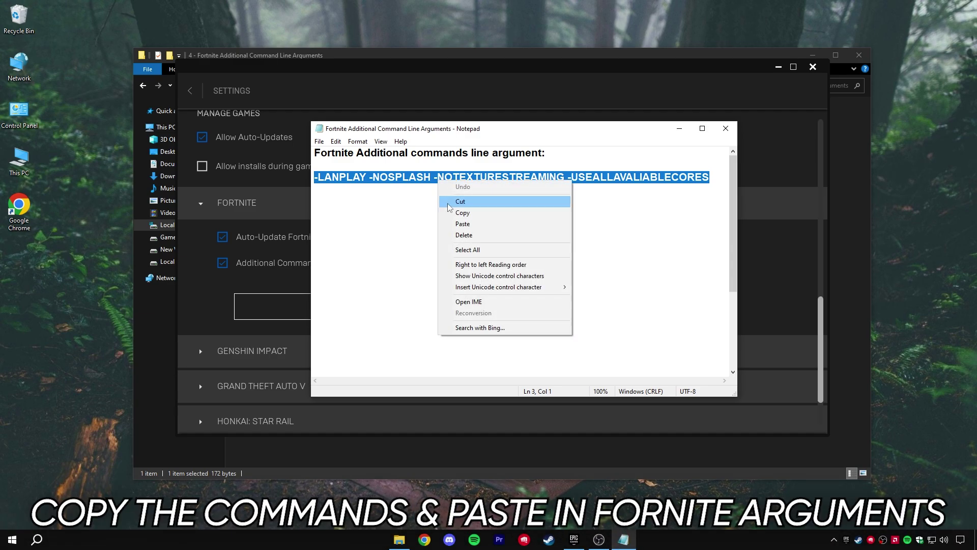
{"action": "left_click", "coordinate": [437, 211]}
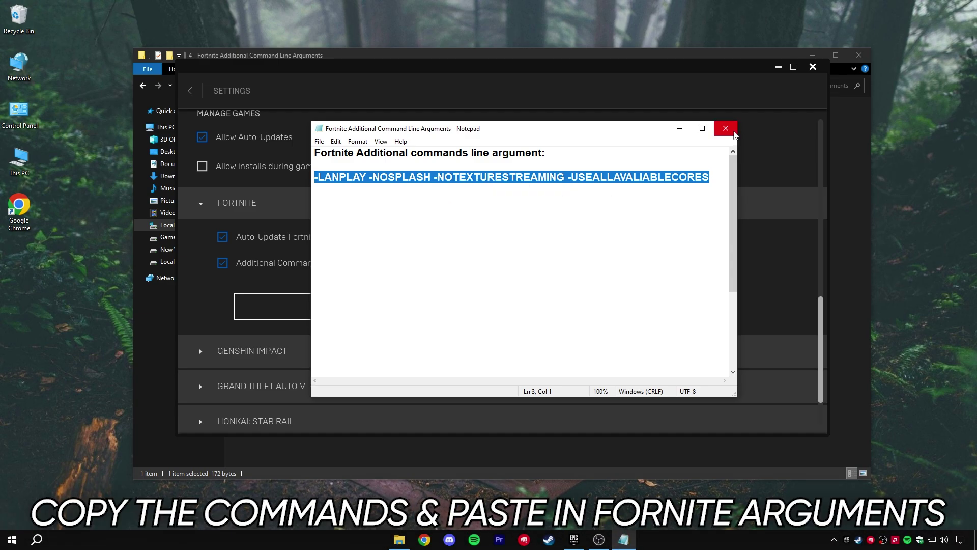
{"action": "left_click", "coordinate": [726, 129]}
- Paste the copied arguments into Fortnite's Additional Command Line Arguments field, leave the settings, and close the Epic Games Launcher
{"action": "left_click", "coordinate": [288, 304]}
{"action": "key", "text": "ctrl+v"}
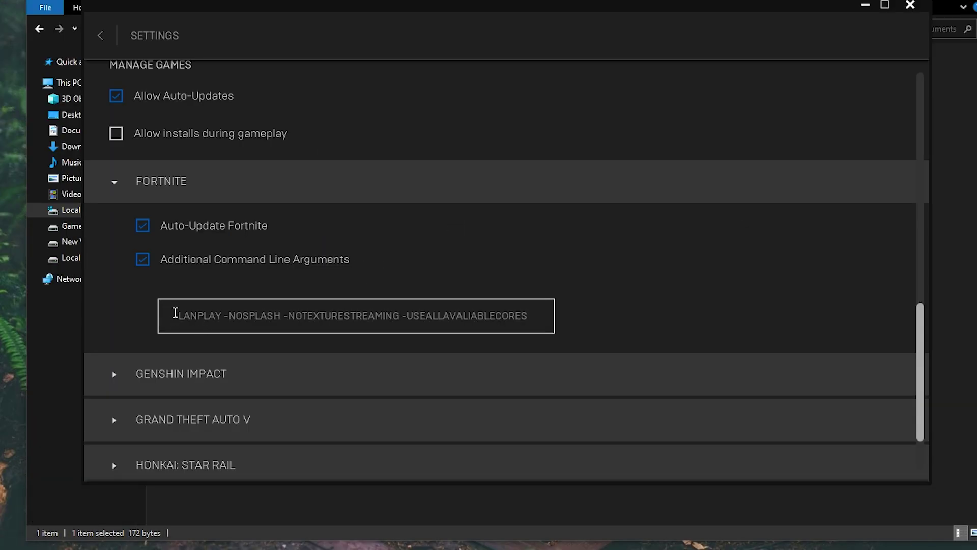
{"action": "left_click_drag", "start_coordinate": [176, 316], "coordinate": [557, 316]}
{"action": "left_click", "coordinate": [602, 321]}
{"action": "left_click", "coordinate": [100, 35]}
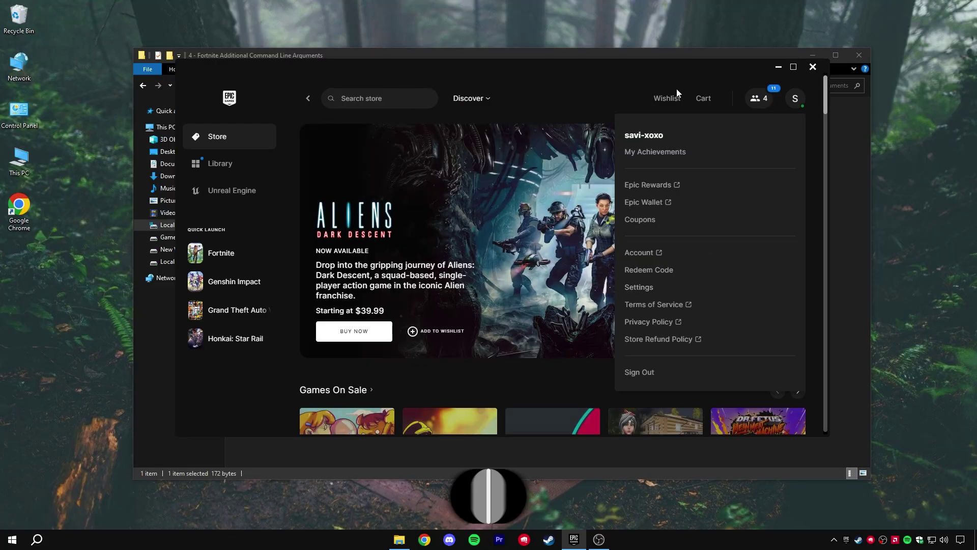
{"action": "left_click", "coordinate": [813, 67]}
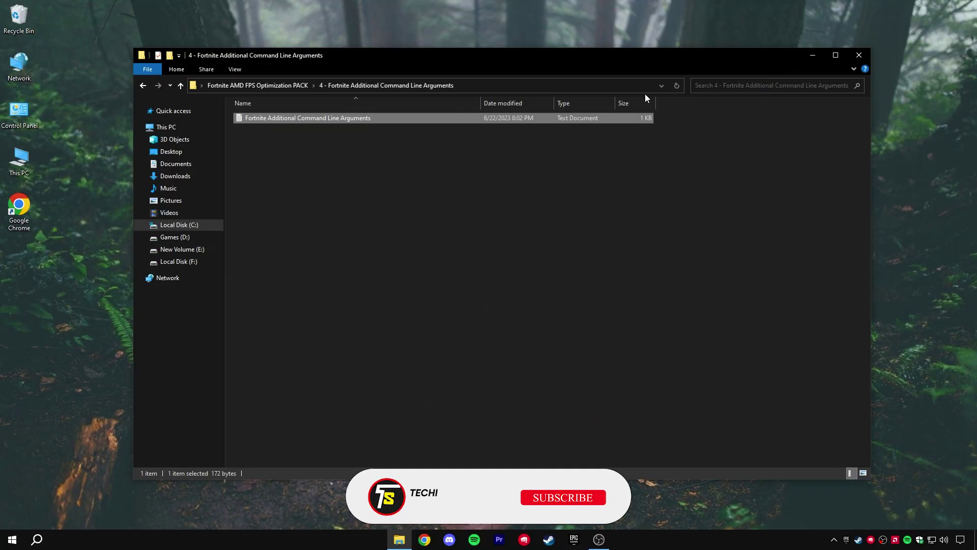
- Return to the main Fortnite AMD FPS Optimization PACK folder and close its window
{"action": "left_click", "coordinate": [275, 86]}
{"action": "left_click_drag", "start_coordinate": [299, 219], "coordinate": [413, 114]}
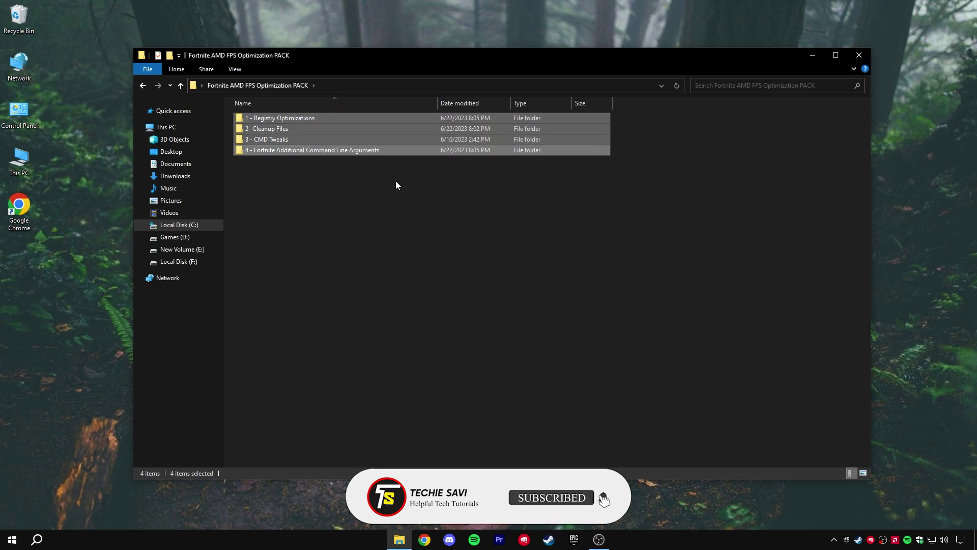
{"action": "left_click", "coordinate": [396, 185]}
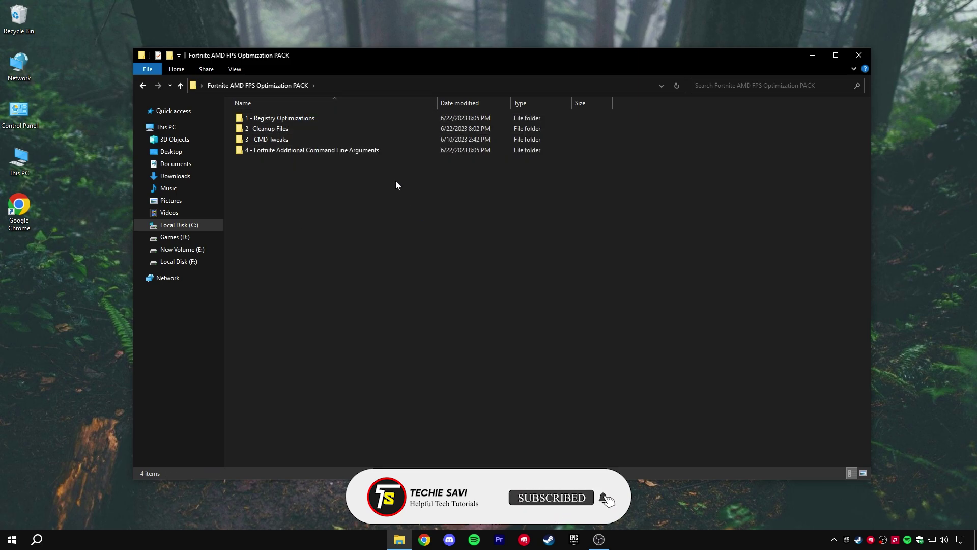
{"action": "left_click", "coordinate": [859, 57]}
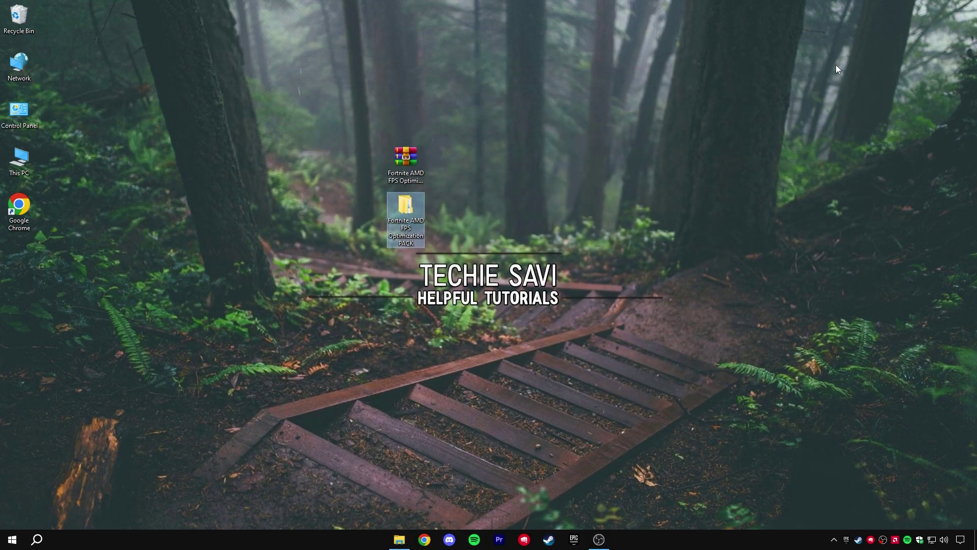
- Open the Windows Prefetch folder by running "prefetch" from the Run dialog
{"action": "right_click", "coordinate": [15, 538]}
{"action": "left_click", "coordinate": [37, 482]}
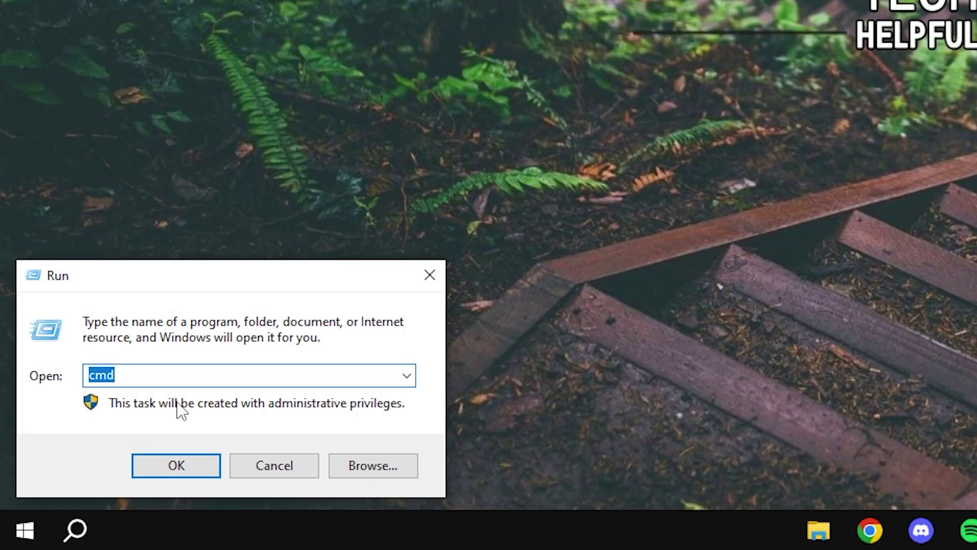
{"action": "type", "text": "prefetch"}
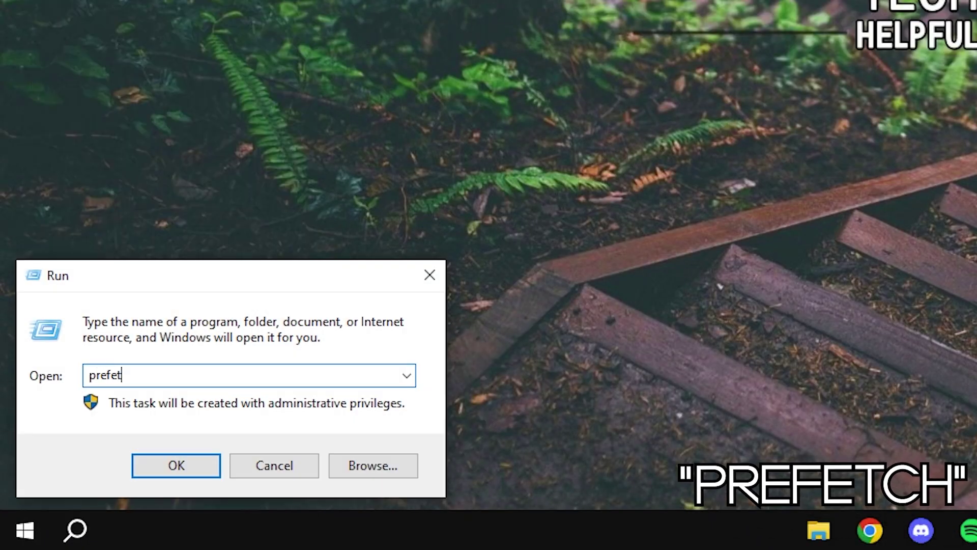
{"action": "double_click", "coordinate": [148, 374]}
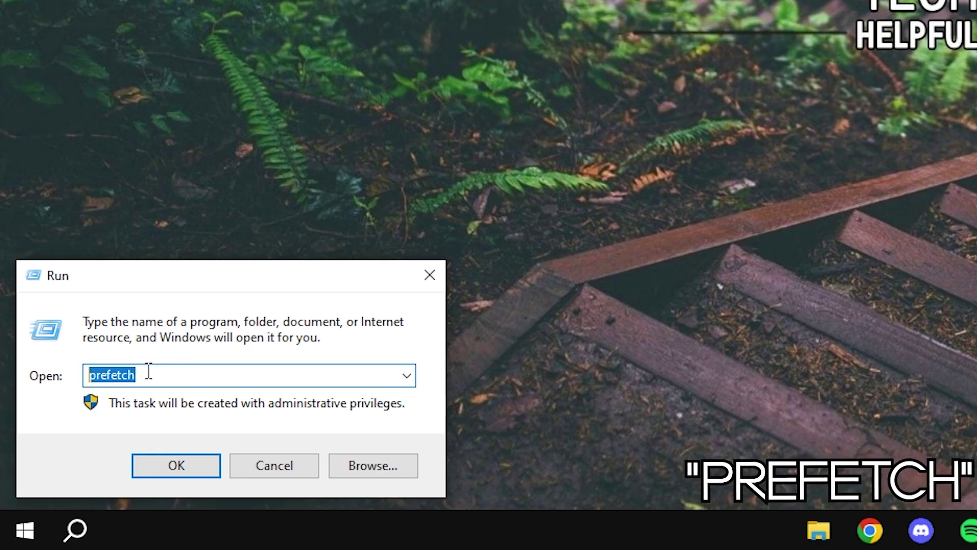
{"action": "left_click", "coordinate": [148, 373]}
{"action": "left_click", "coordinate": [178, 465]}
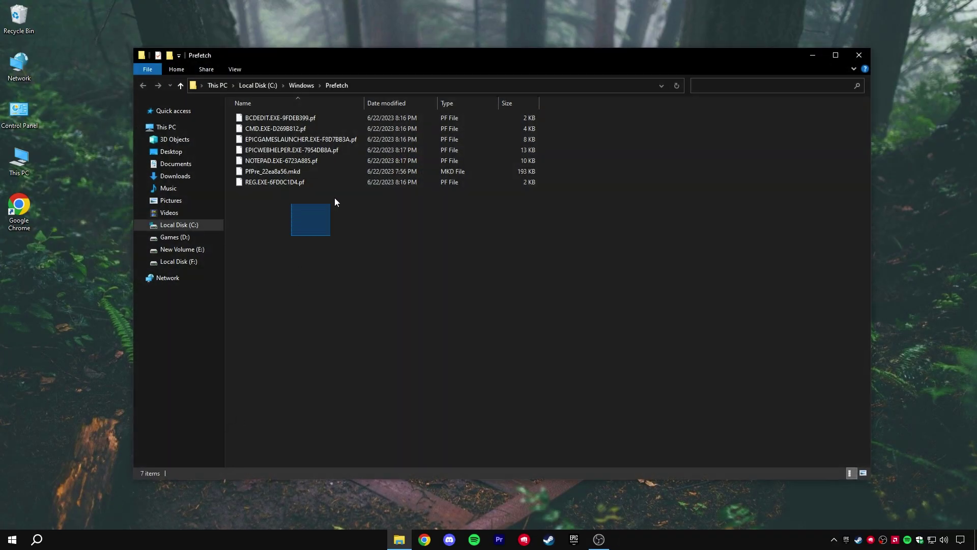
- Delete all files in the Prefetch folder, skipping any file in use for all current items
{"action": "left_click_drag", "start_coordinate": [294, 215], "coordinate": [364, 114]}
{"action": "left_click", "coordinate": [305, 118]}
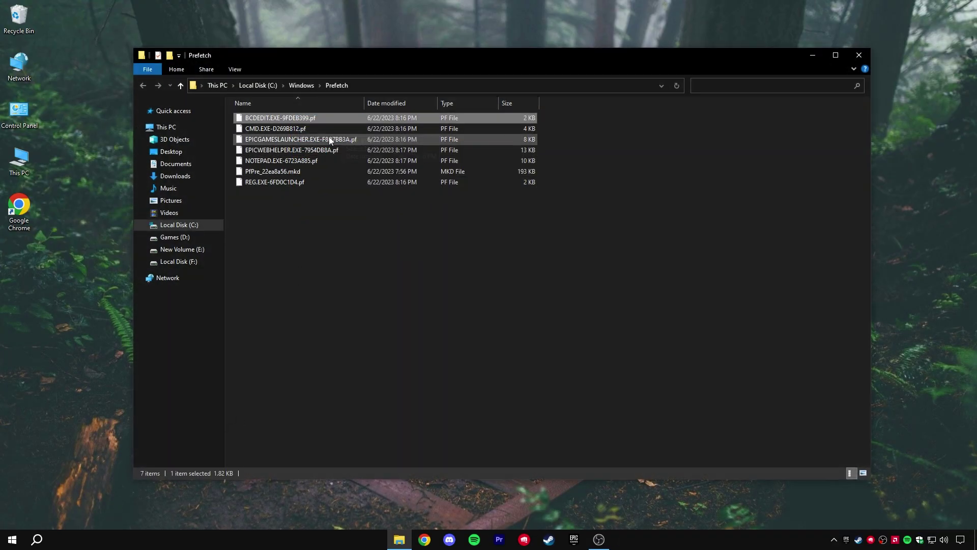
{"action": "left_click_drag", "start_coordinate": [294, 217], "coordinate": [364, 114]}
{"action": "right_click", "coordinate": [326, 140]}
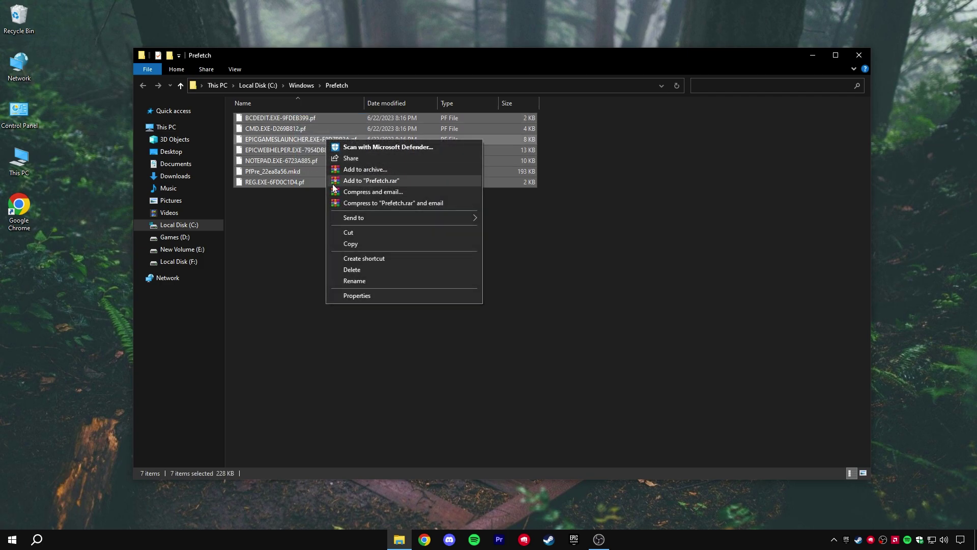
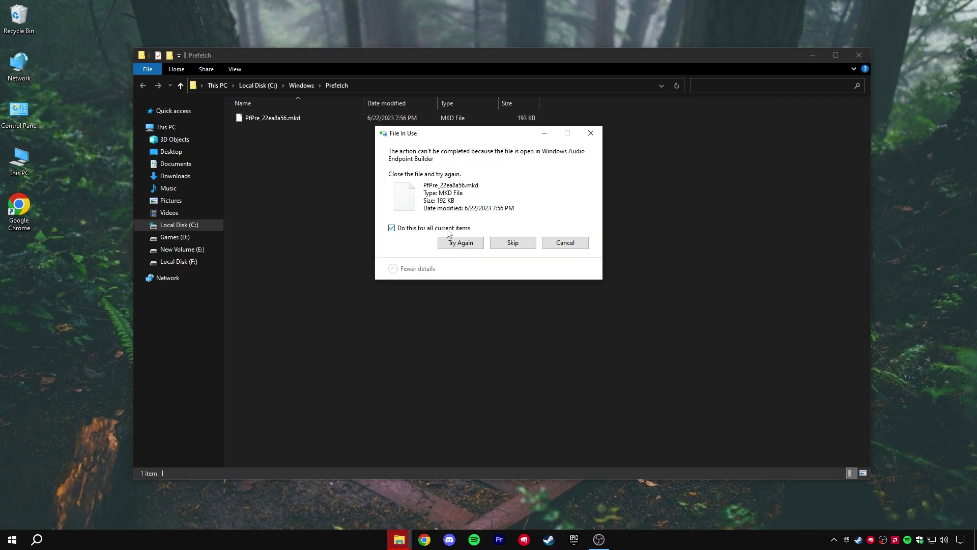
{"action": "left_click", "coordinate": [513, 243]}
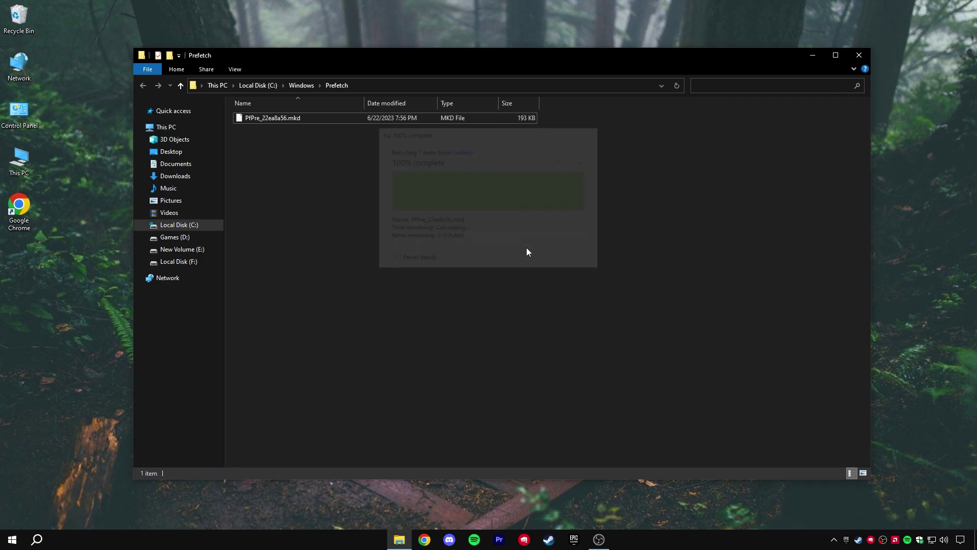